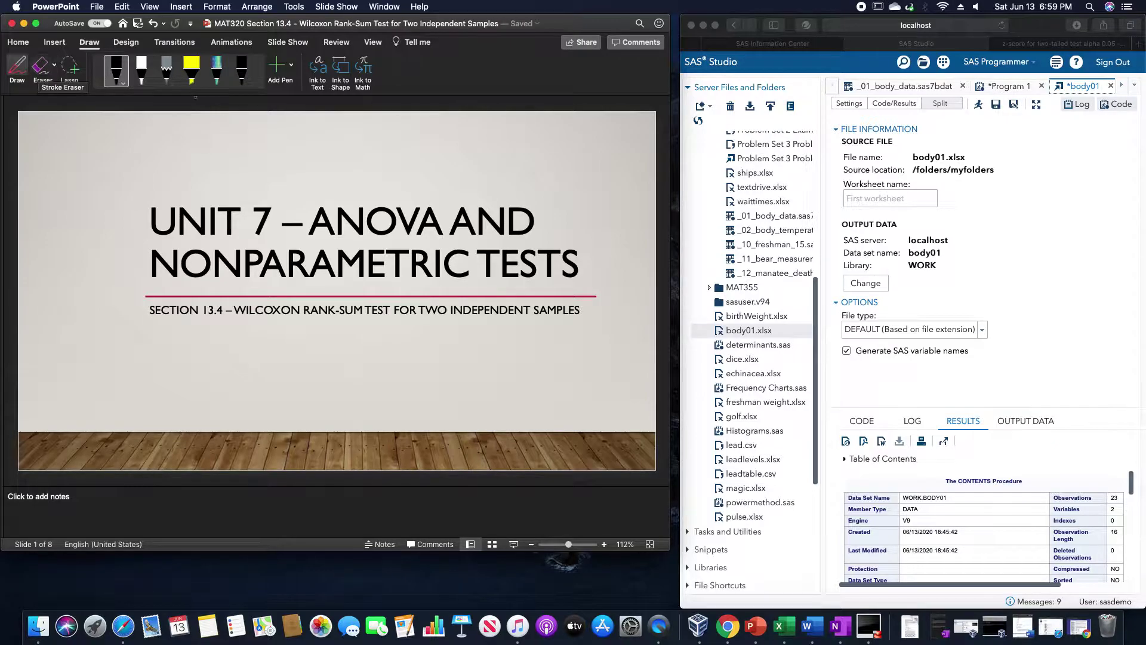
- Leave pen drawing and move to slide 2, the Wilcoxon Rank-Sum Test overall-idea slide
left_click(397, 496)
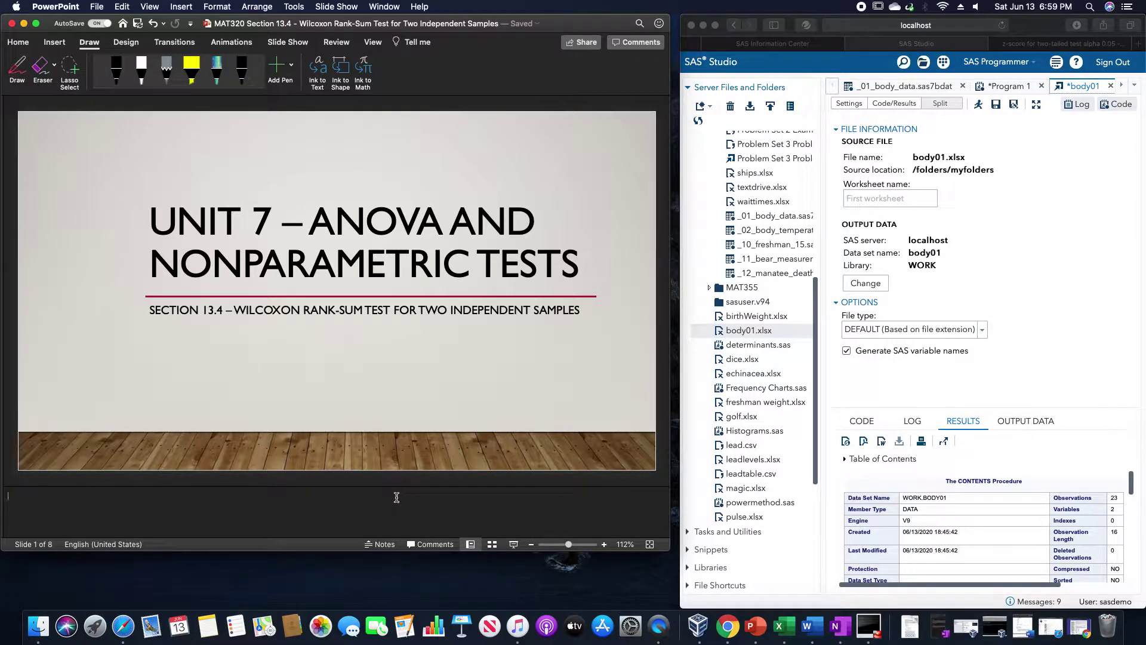
left_click(358, 487)
scroll(358, 478, "down", 1)
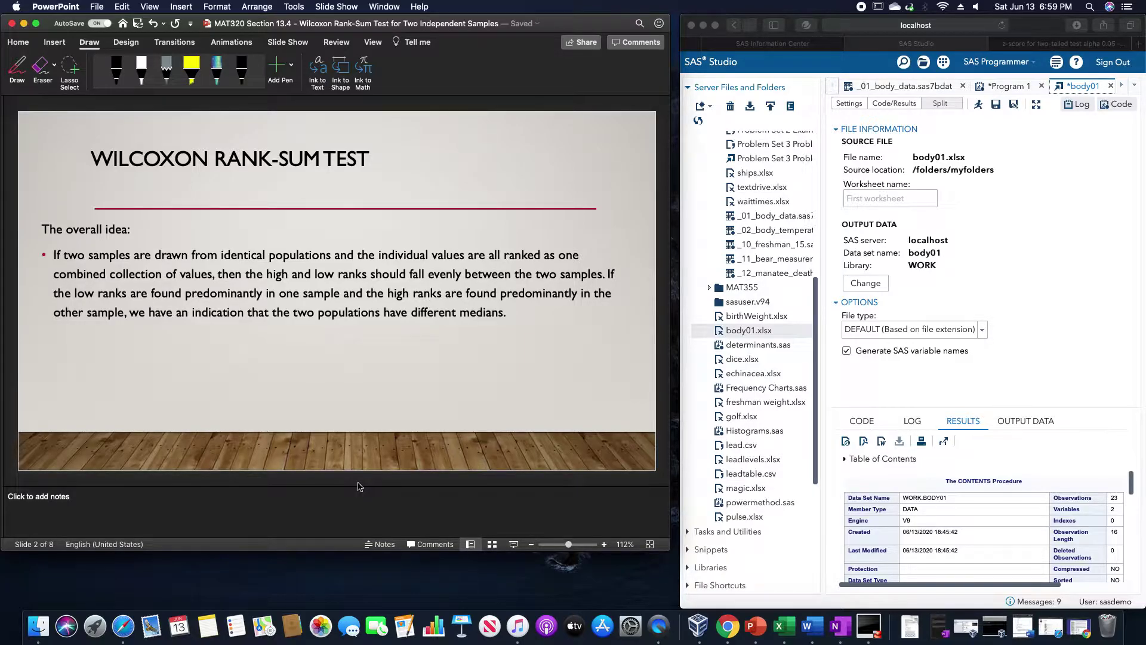
- Advance through the hypotheses slide to the notation slide, with the black pen selected
key("Down")
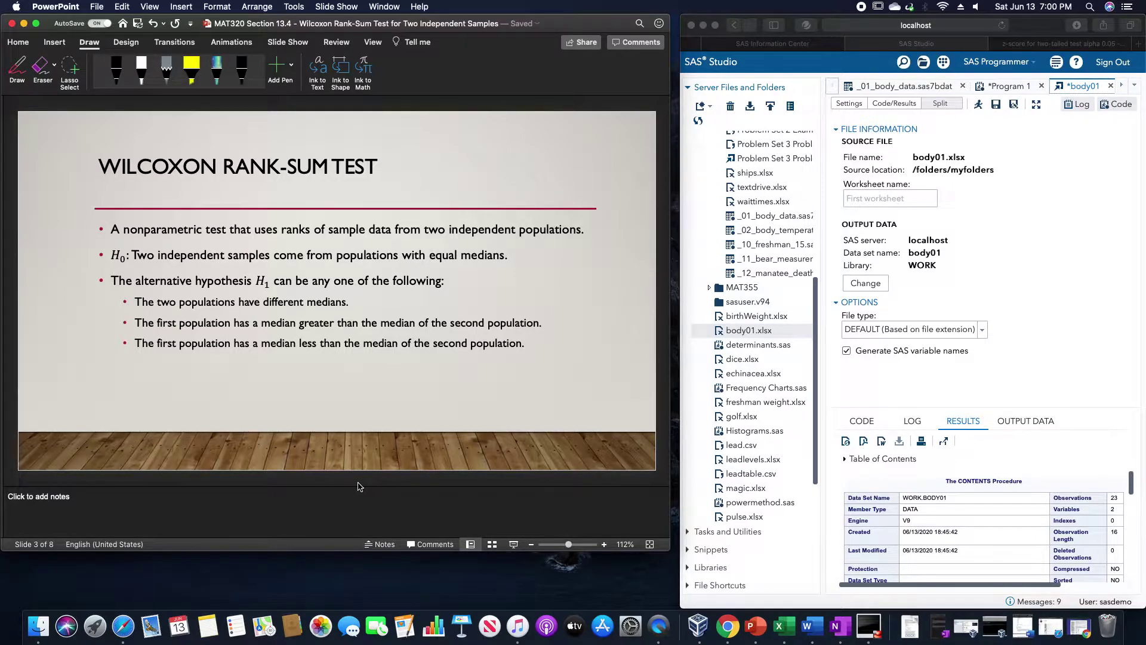
left_click(116, 69)
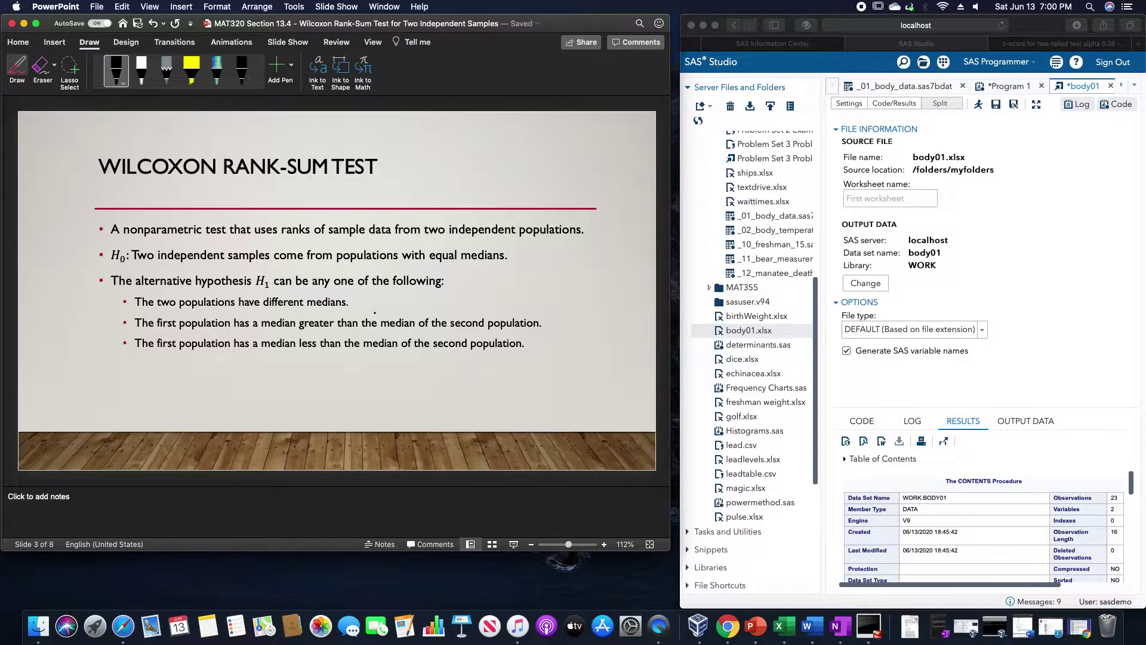
key("Page_Down")
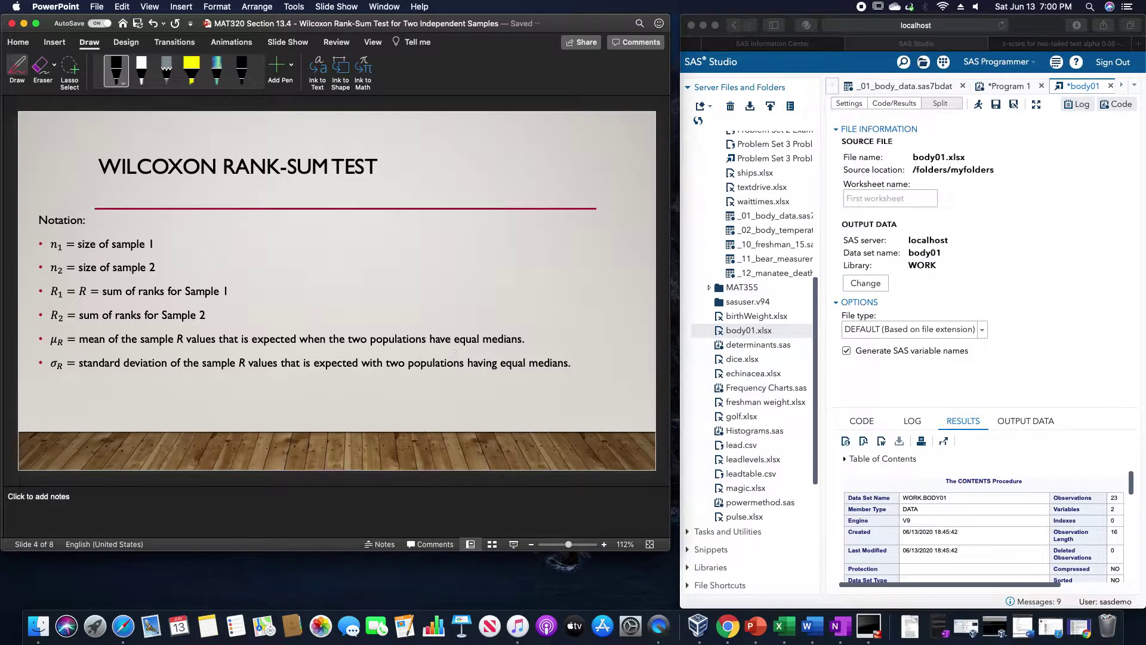
- On the Requirements slide, change '10 are fewer' to '10 or fewer' and reselect the black pen
key("Down")
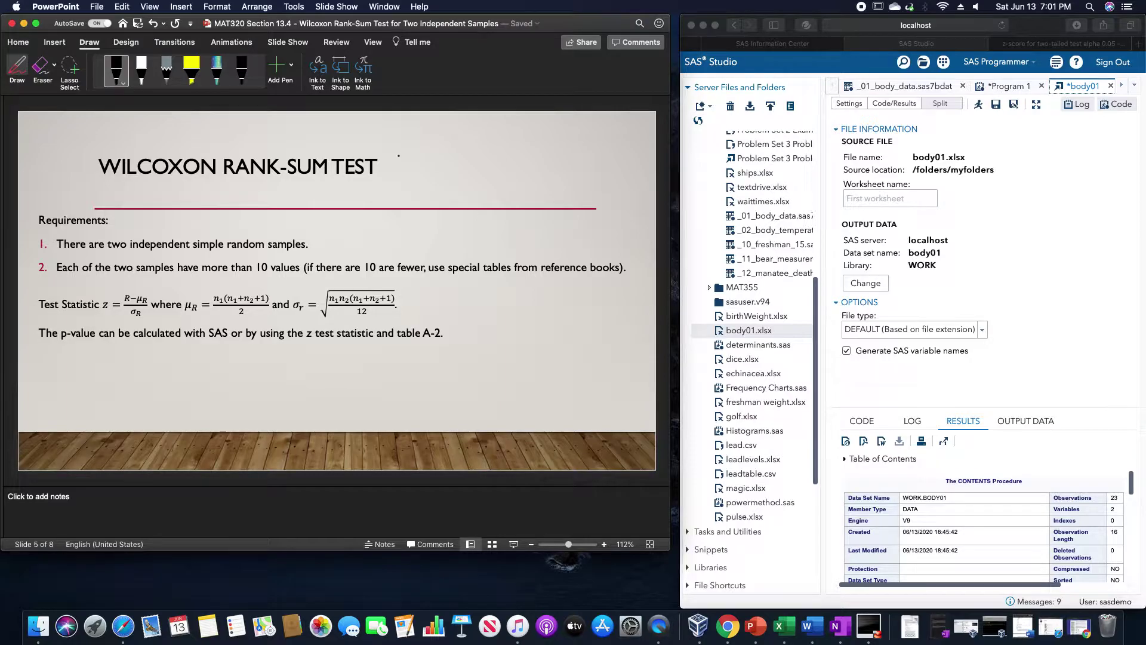
left_click(17, 67)
double_click(388, 268)
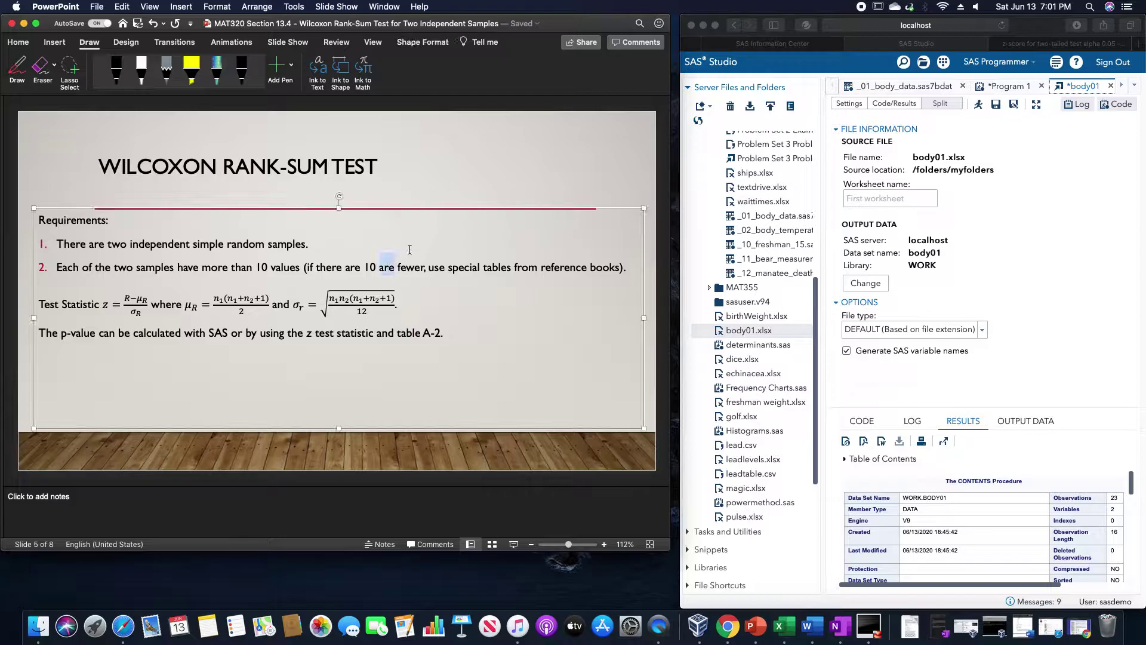
type("a")
key("BackSpace")
type("or")
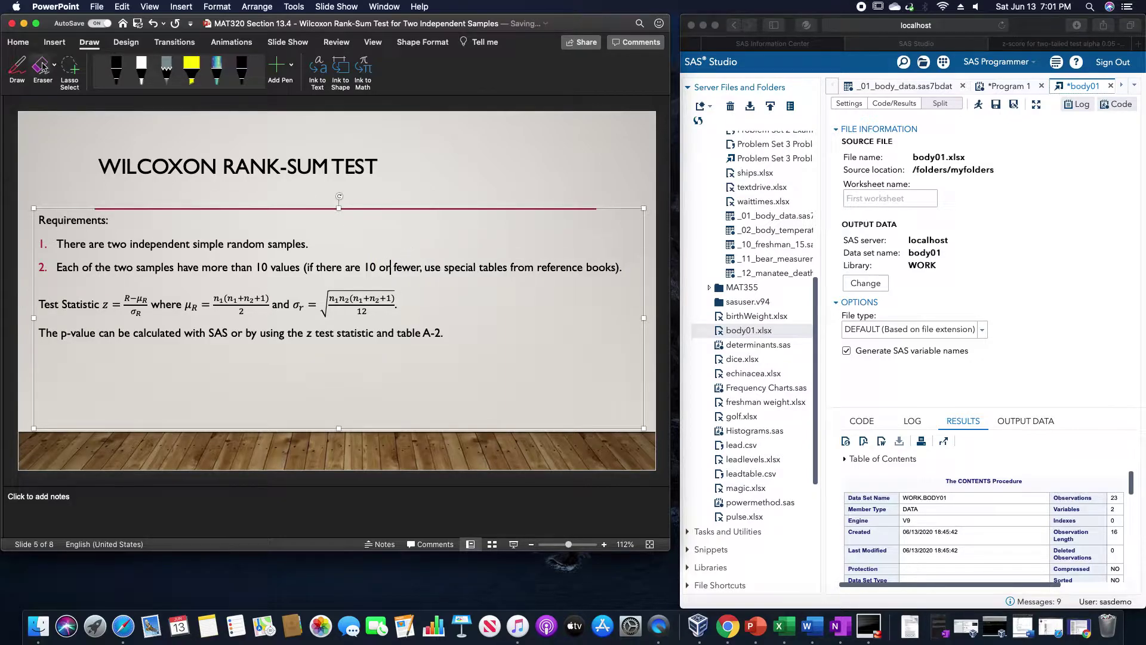
left_click(22, 73)
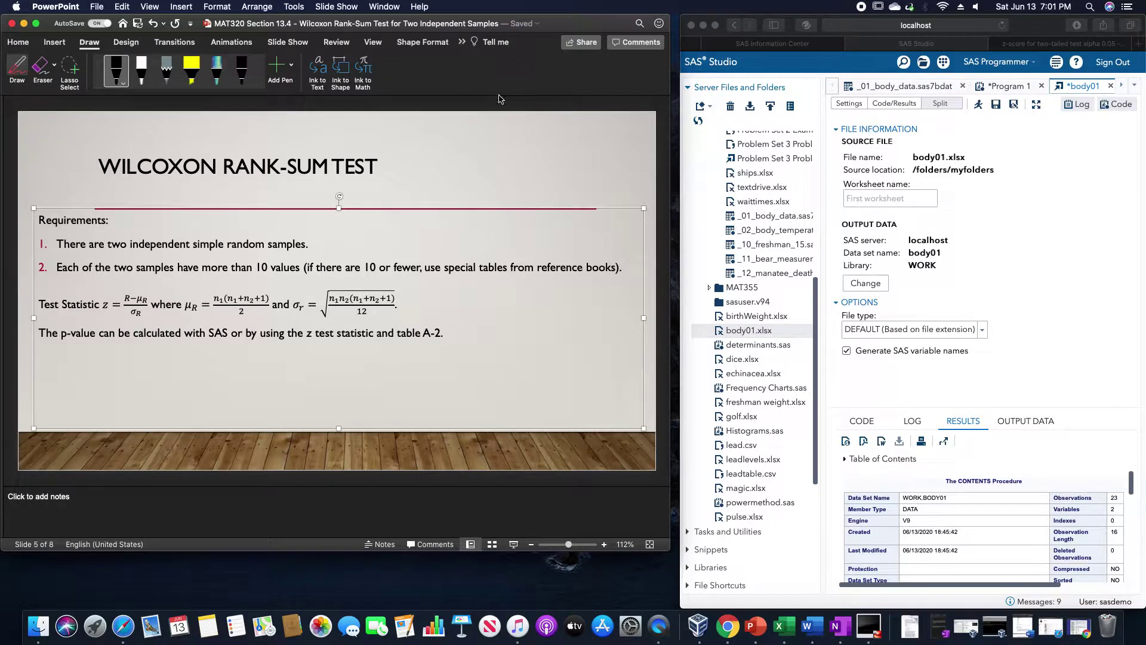
left_click(451, 142)
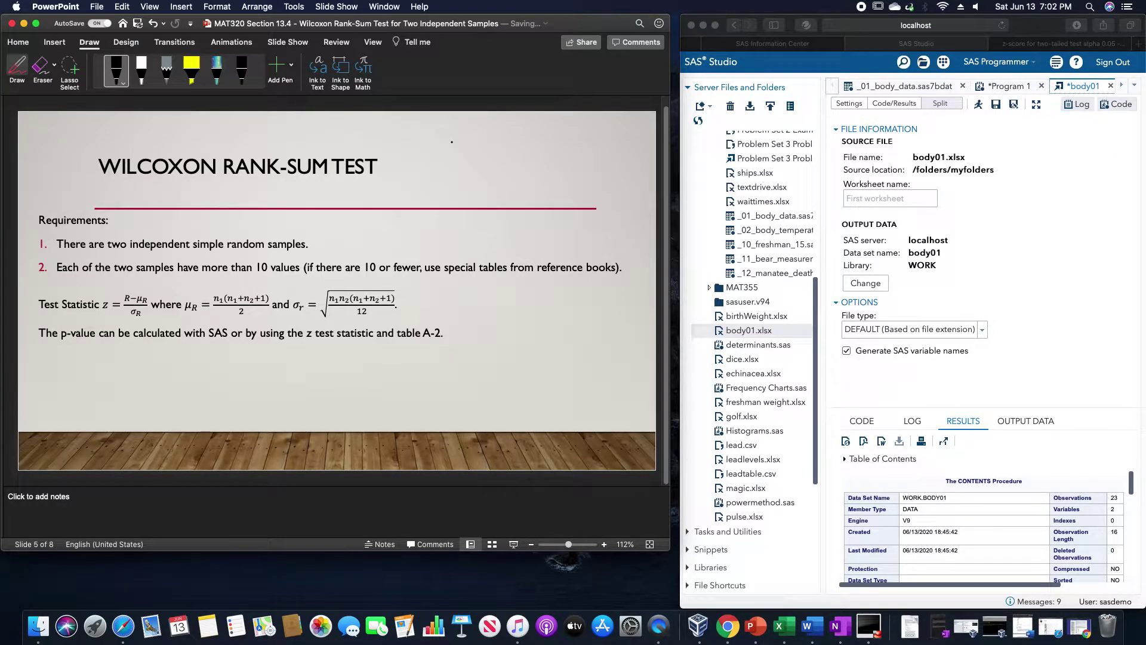
- Move past the test statistic procedure slide to slide 7, Example 1 on male versus female pulse rates
scroll(451, 142, "down", 3)
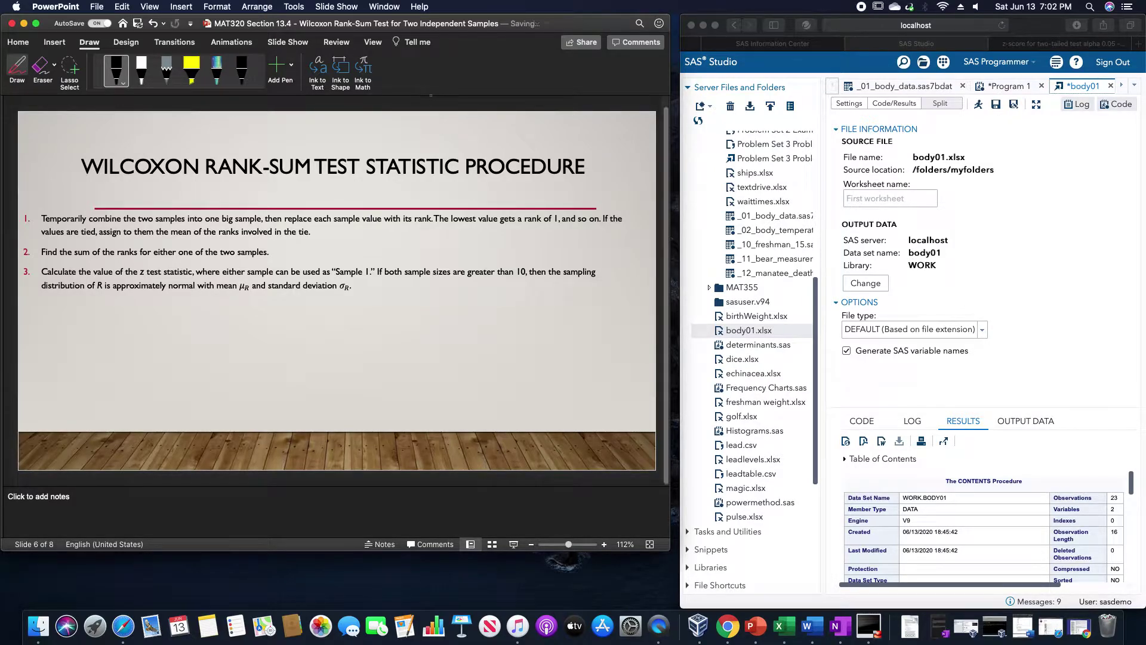
key("Down")
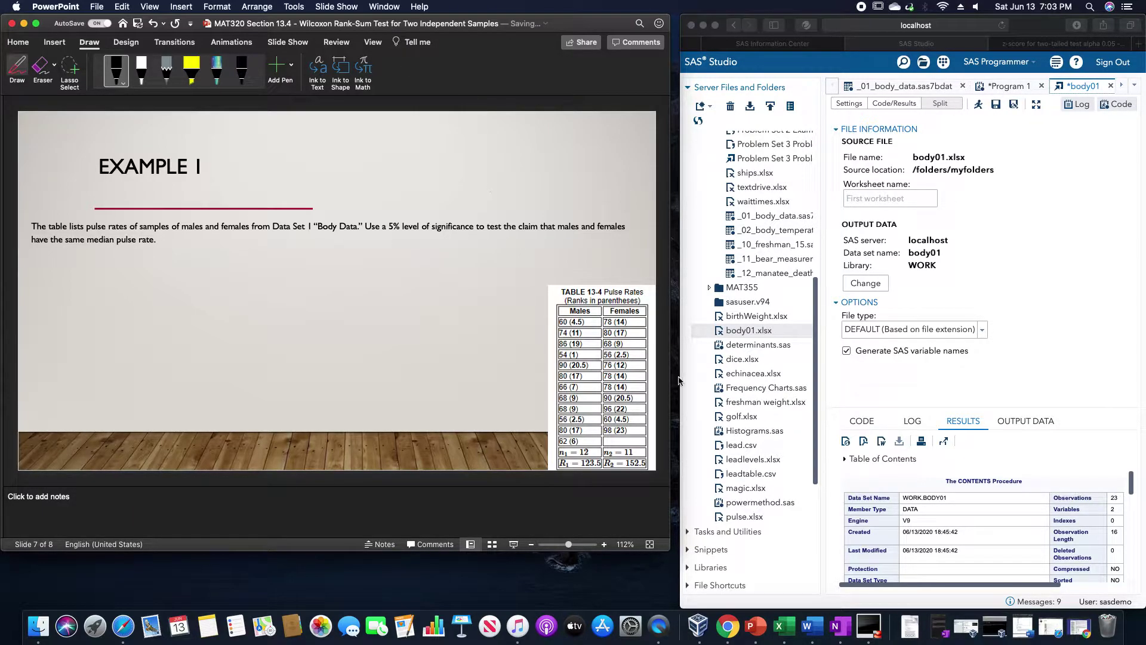
- Open the body01 workbook of pulse rates by gender in Excel, check it, then minimize it
left_click(777, 624)
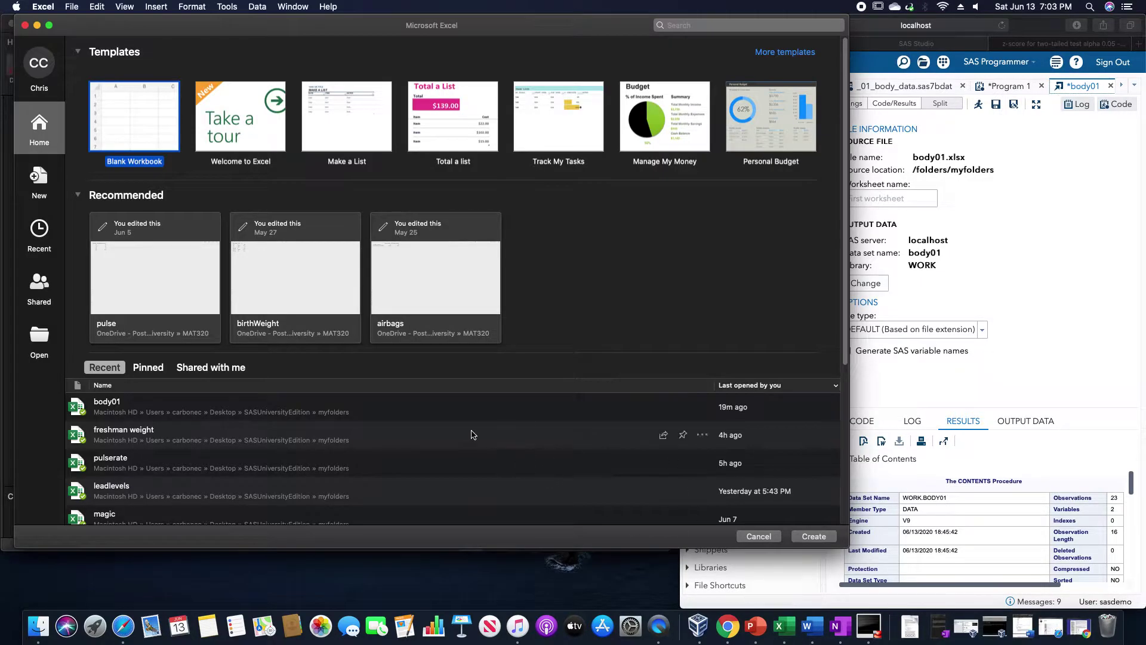
double_click(414, 405)
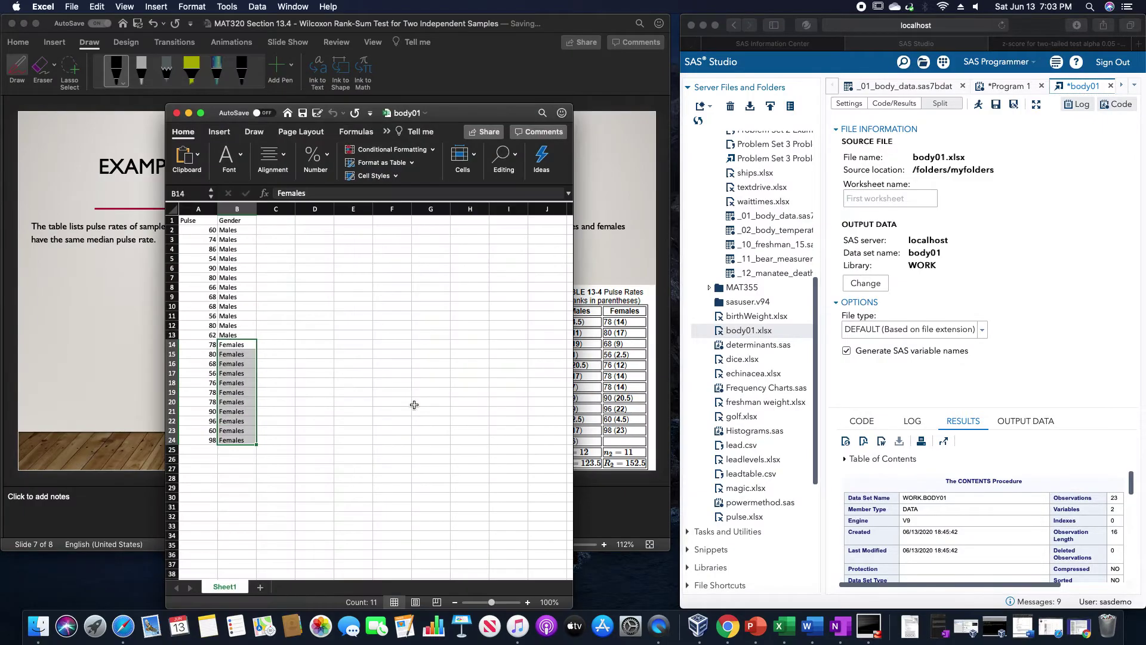
left_click(354, 352)
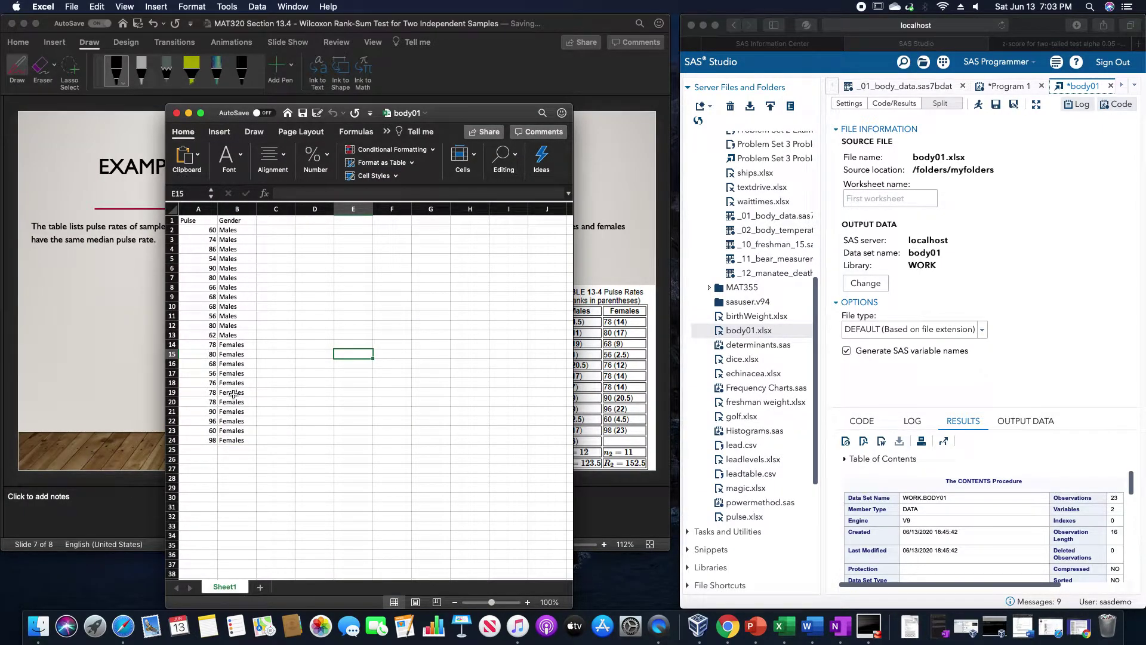
left_click_drag(431, 111, 363, 111)
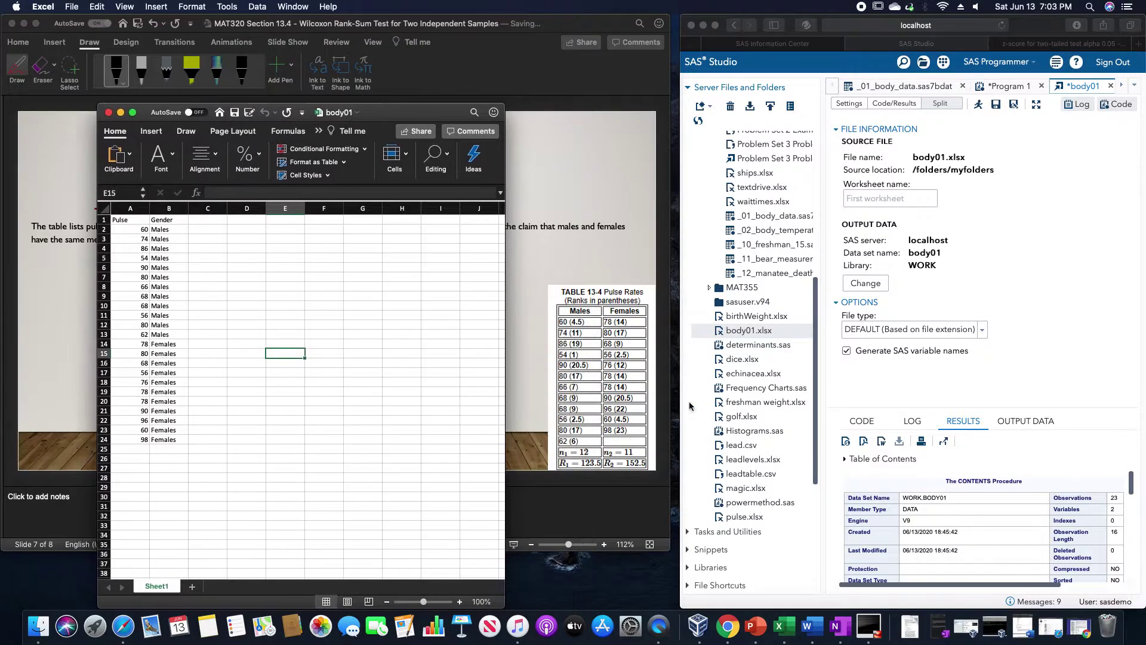
left_click(120, 112)
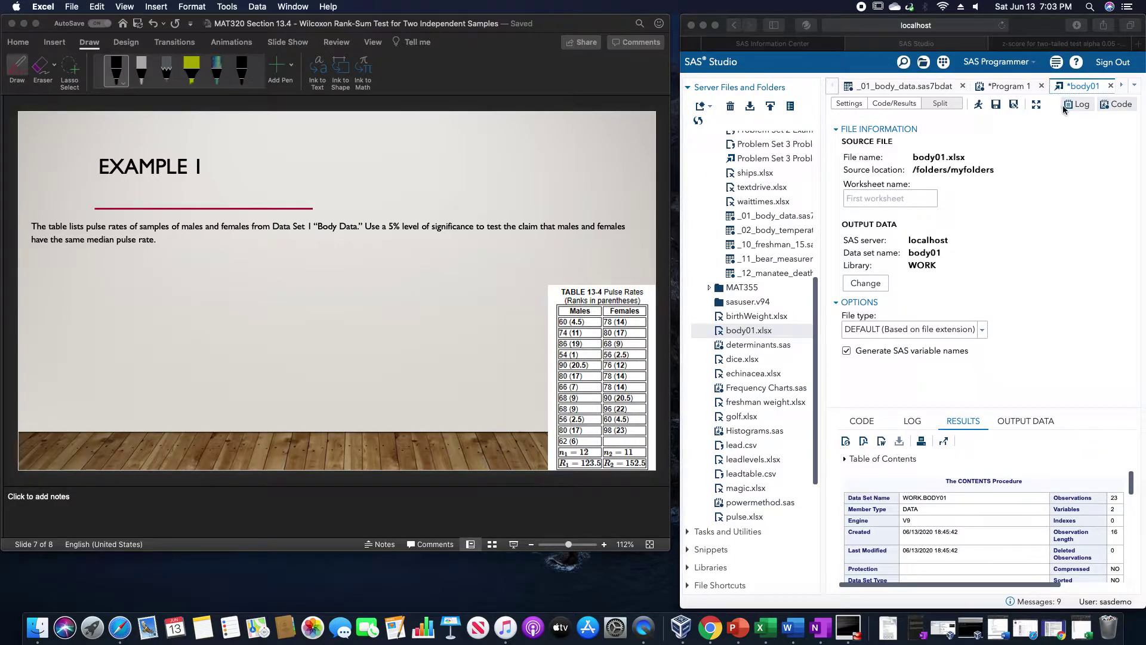
- Run Program 1's proc npar1way wilcoxon on pulse by gender, giving Z = 3.2236, p = 0.0013
left_click(1003, 90)
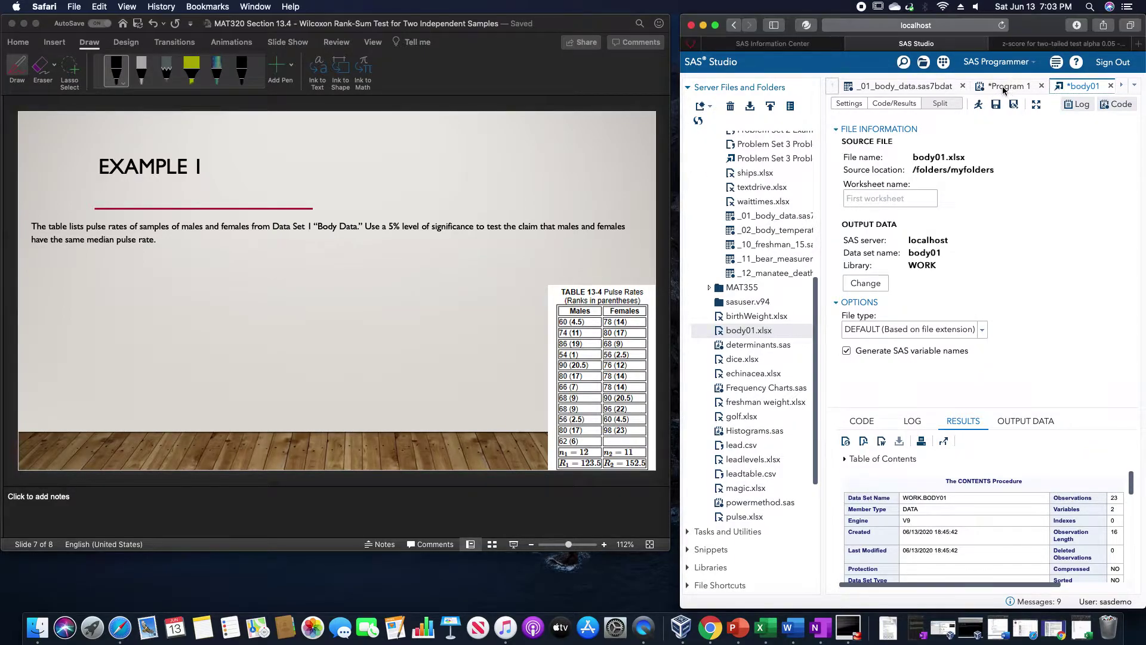
left_click(1004, 90)
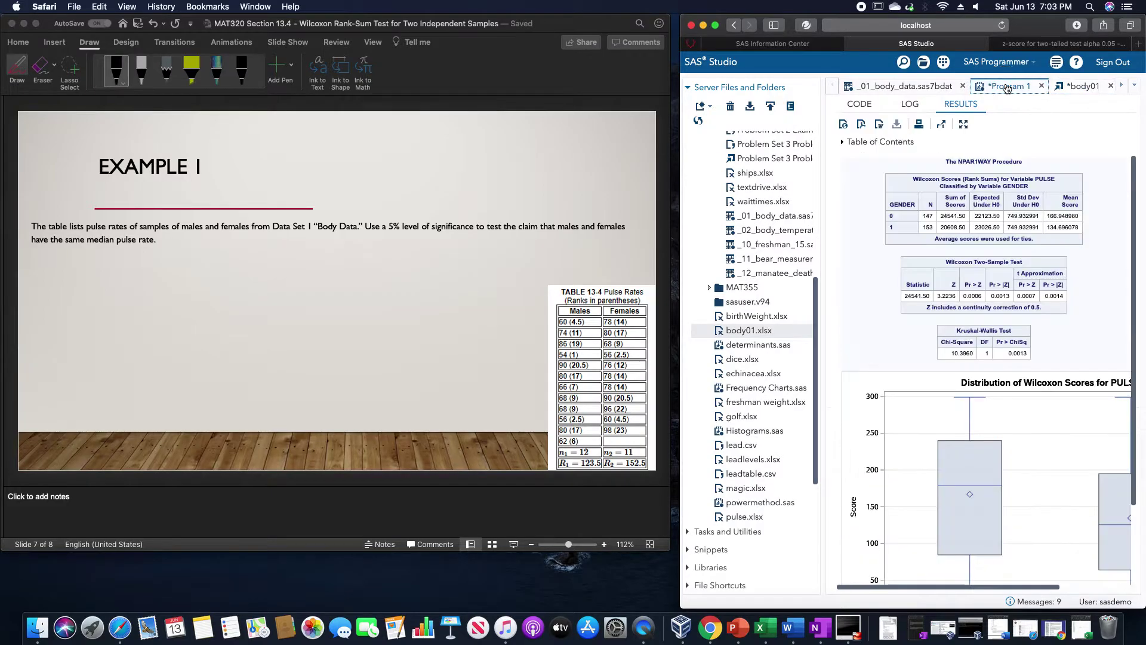
left_click(849, 110)
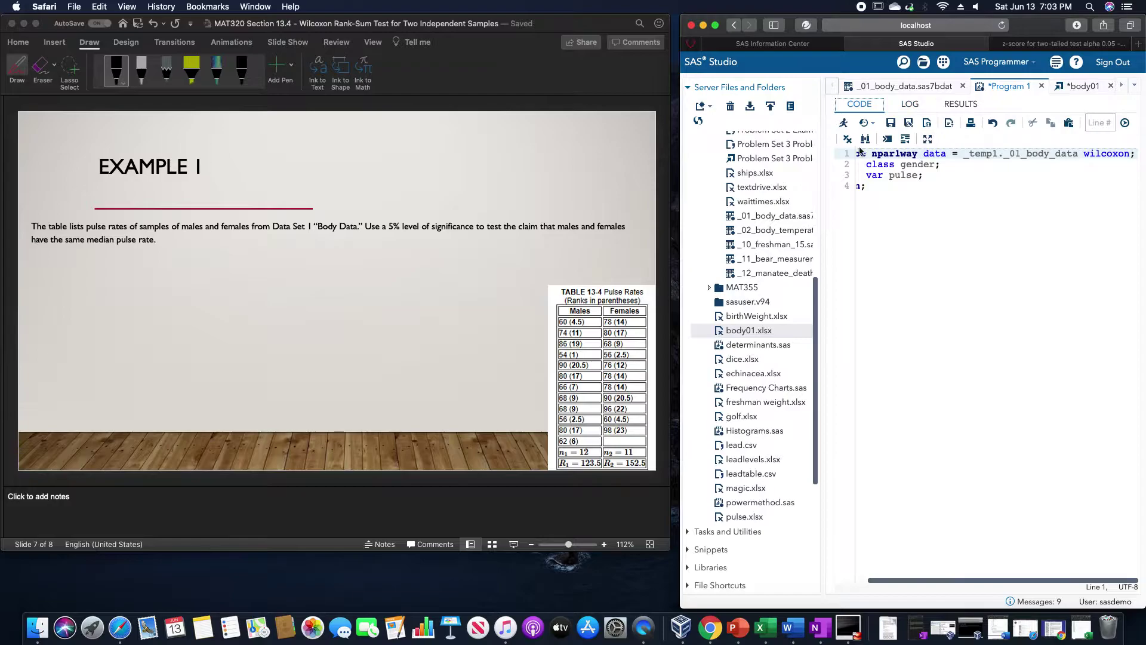
left_click(926, 138)
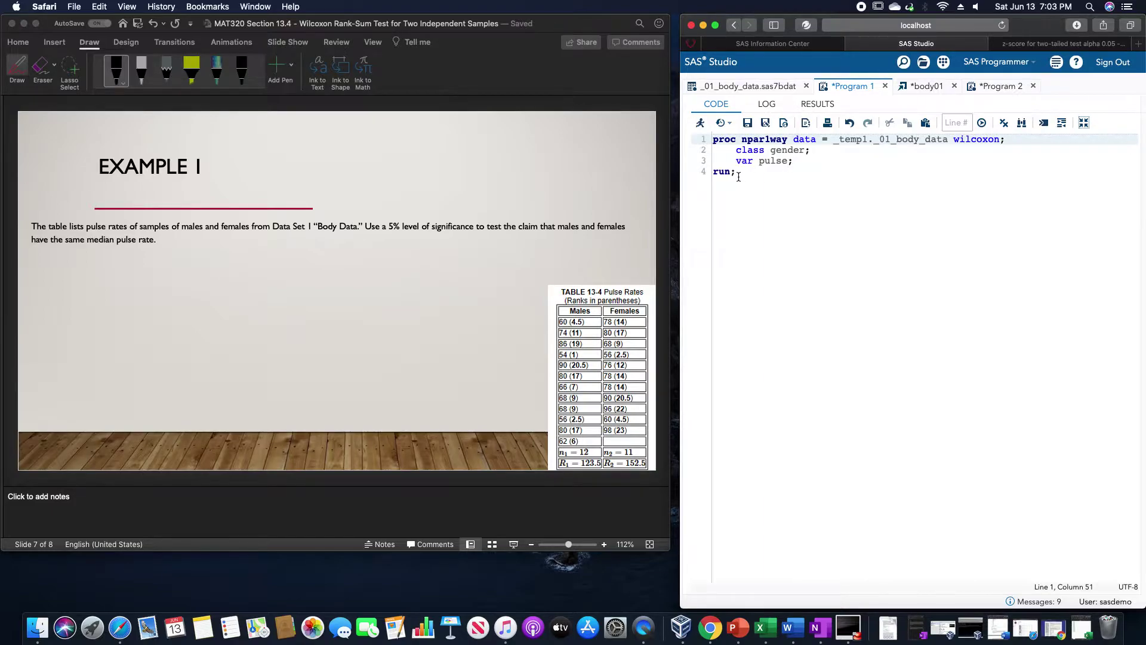
left_click(700, 122)
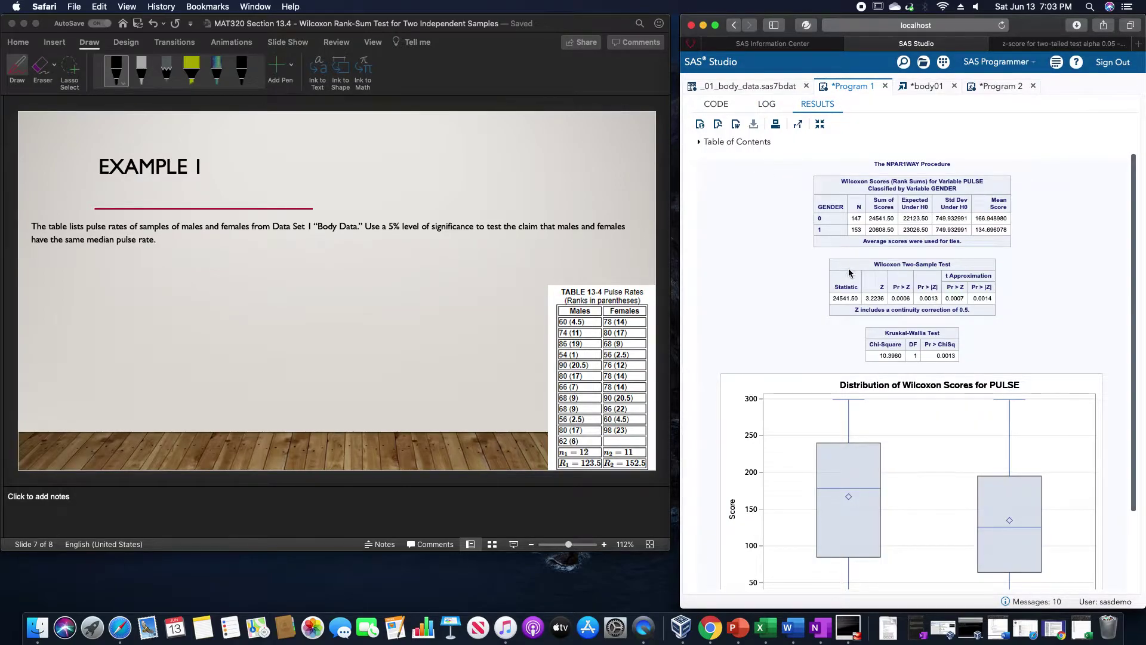
scroll(851, 272, "down", 3)
scroll(848, 273, "up", 3)
- Ink the Example 1 conditions: independent samples and n₁, n₂ > 10
left_click(46, 126)
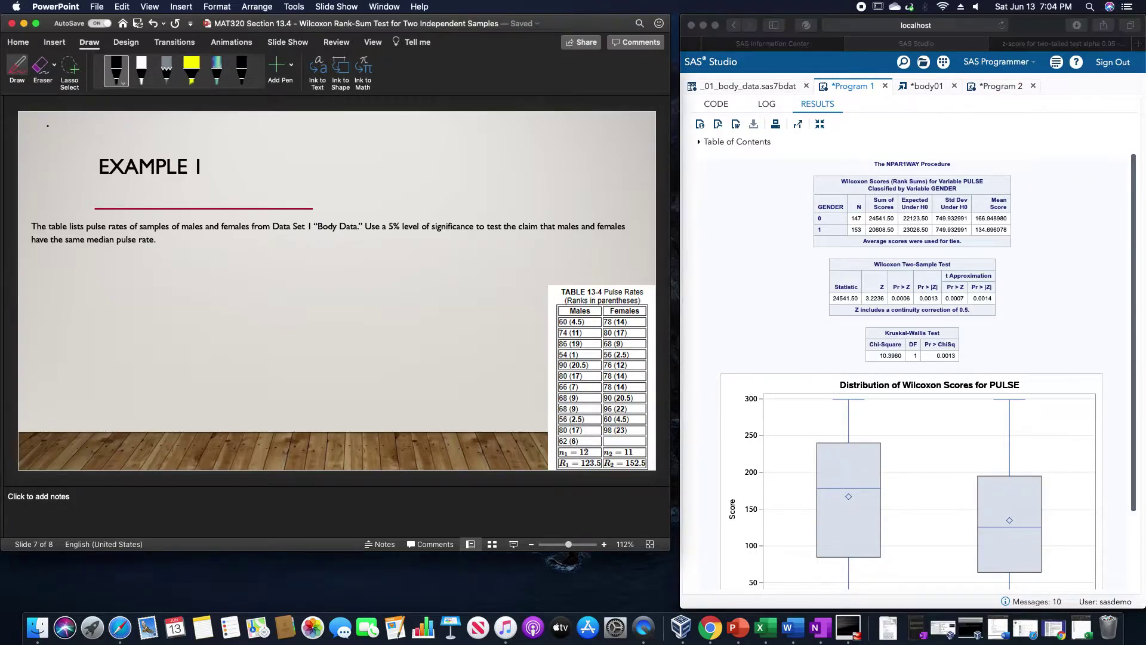
mouse_move(30, 117)
left_mouse_down()
mouse_move(31, 129)
mouse_move(33, 113)
mouse_move(82, 134)
mouse_move(183, 137)
mouse_move(193, 126)
mouse_move(243, 134)
mouse_move(255, 116)
left_mouse_up()
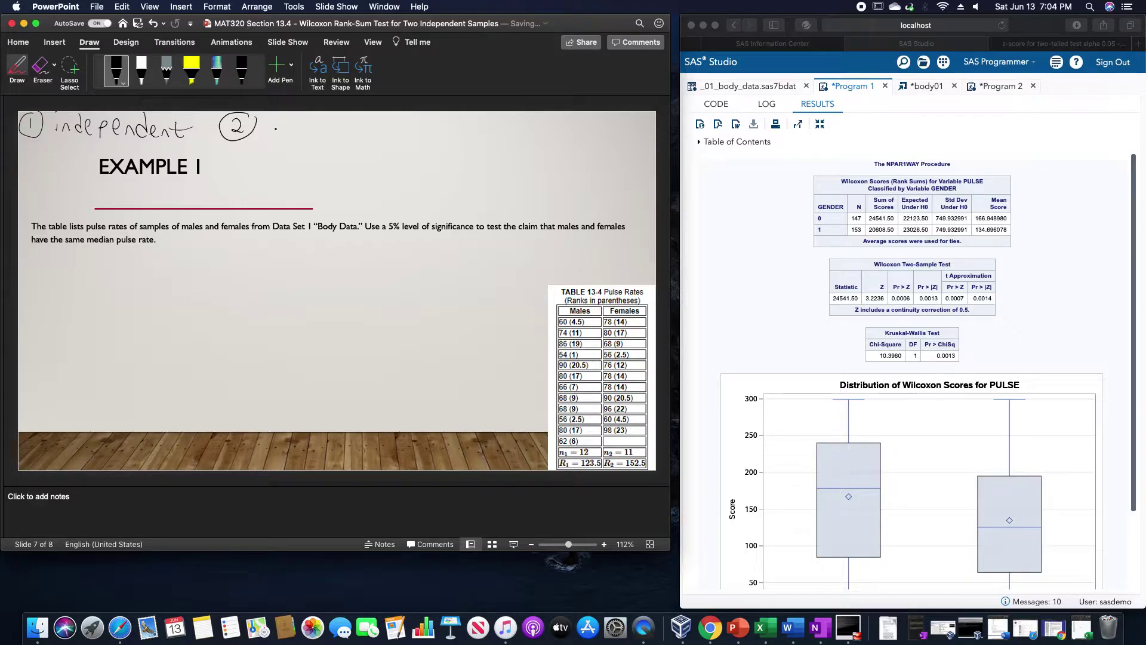
mouse_move(274, 125)
left_mouse_down()
mouse_move(323, 119)
mouse_move(327, 135)
left_mouse_up()
left_click_drag(331, 130, 383, 129)
mouse_move(400, 115)
left_mouse_down()
mouse_move(393, 127)
mouse_move(400, 115)
left_mouse_up()
- Ink the hypotheses H₀: M_M = M_F and H₁: M_M ≠ M_F below the conditions
left_click_drag(234, 146, 233, 155)
left_click_drag(241, 146, 255, 153)
mouse_move(283, 161)
left_mouse_down()
mouse_move(284, 142)
mouse_move(309, 172)
mouse_move(362, 145)
mouse_move(380, 170)
mouse_move(392, 153)
left_mouse_up()
left_click_drag(382, 161, 388, 160)
left_click_drag(246, 178, 245, 192)
left_click(270, 189)
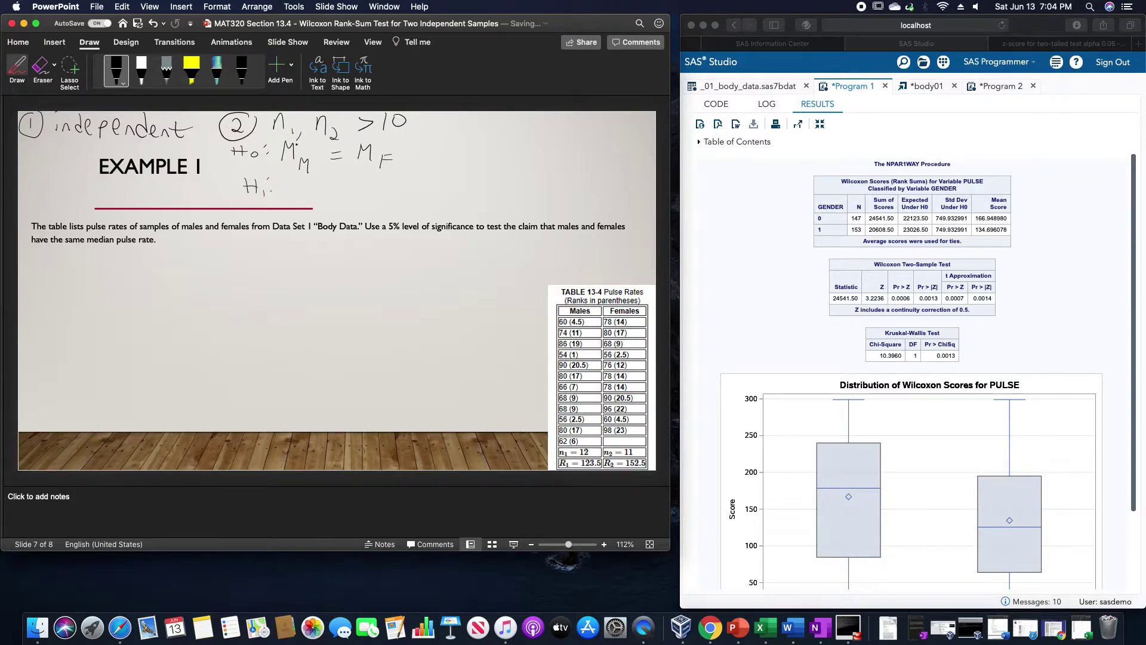
mouse_move(289, 178)
left_mouse_down()
mouse_move(310, 197)
mouse_move(350, 175)
mouse_move(340, 186)
mouse_move(374, 186)
left_mouse_up()
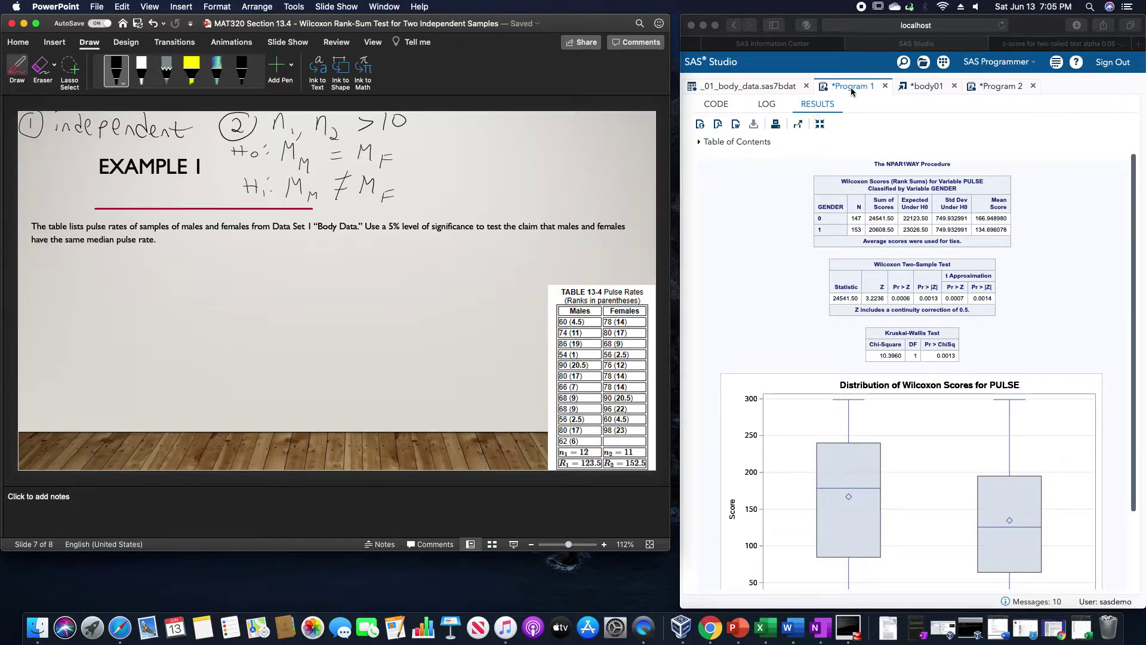
- Switch to the Program 2 tab with the Wilcoxon code for work.body01
left_click(985, 88)
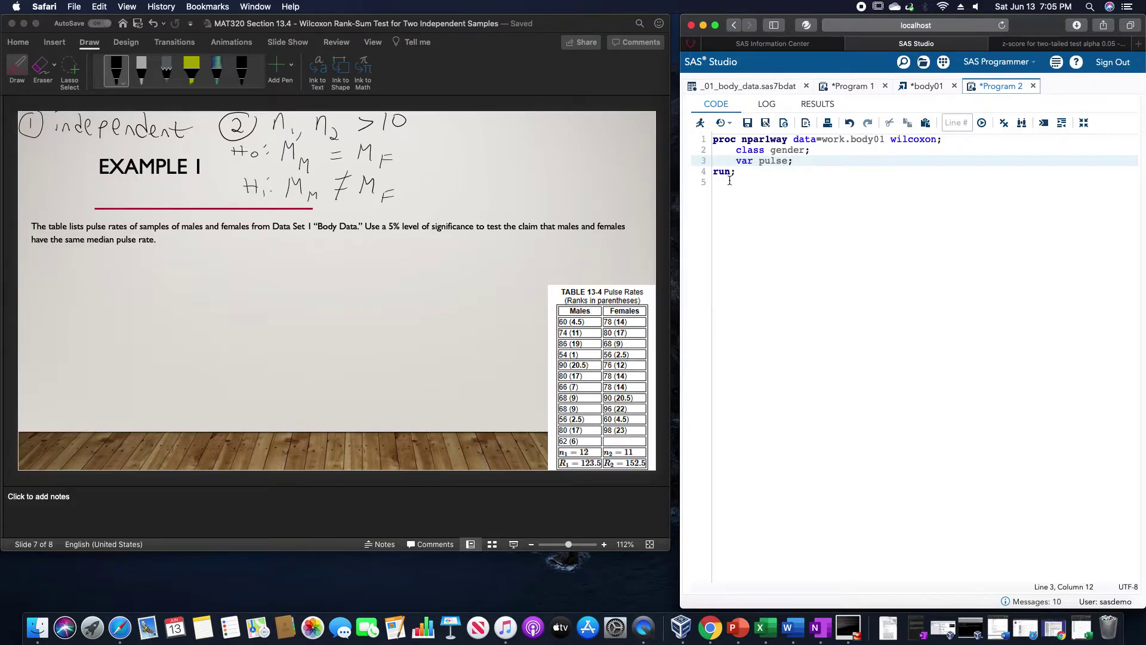
- Run Program 2 to get the Wilcoxon results: Z = 1.2355, two-sided p = 0.2166
left_click(700, 123)
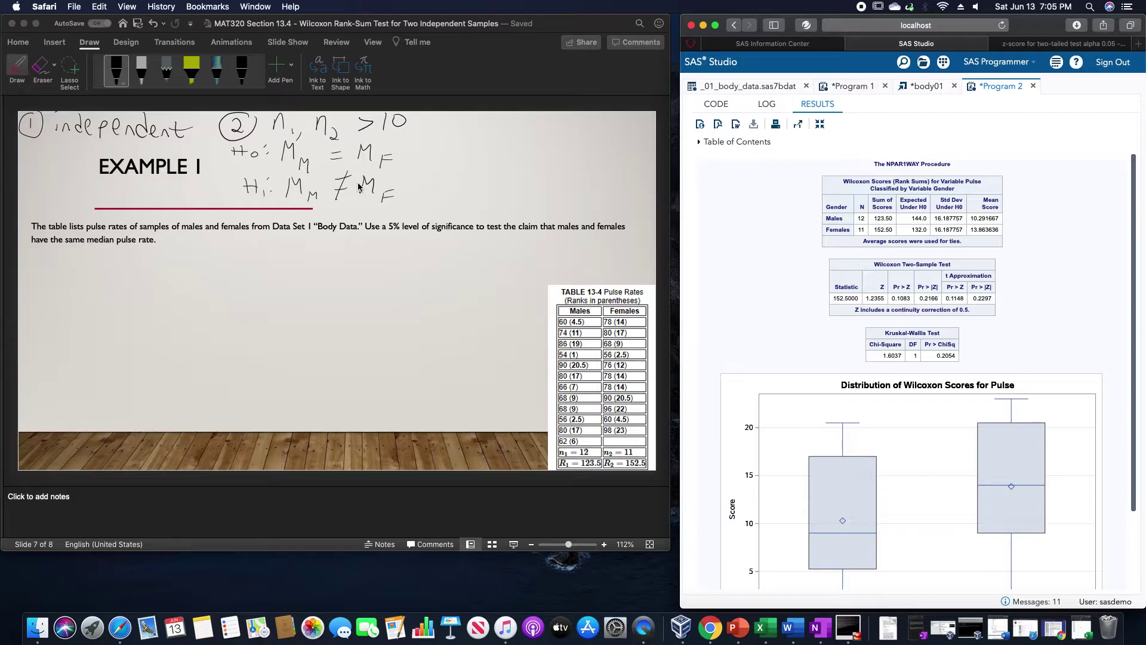
- Ink z = 1.24 and P-value = 0.2166 at the slide's top right, then select a stray ink mark
left_click(476, 120)
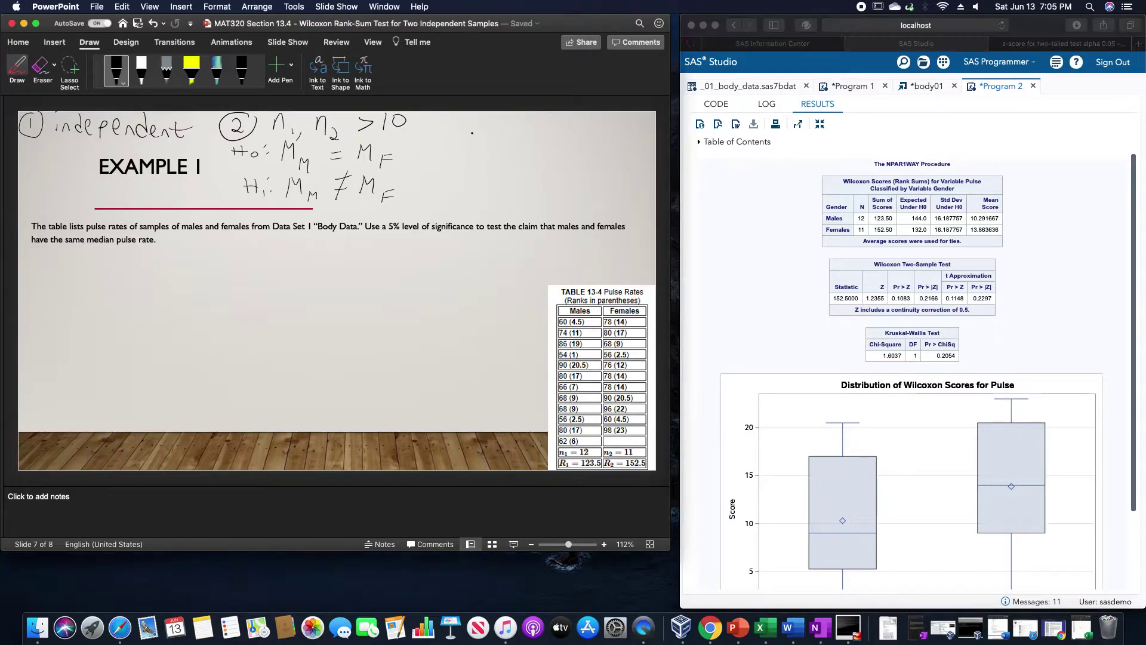
mouse_move(481, 123)
left_mouse_down()
mouse_move(545, 121)
mouse_move(569, 141)
left_mouse_up()
mouse_move(451, 153)
left_mouse_down()
mouse_move(579, 165)
mouse_move(586, 153)
mouse_move(621, 170)
left_mouse_up()
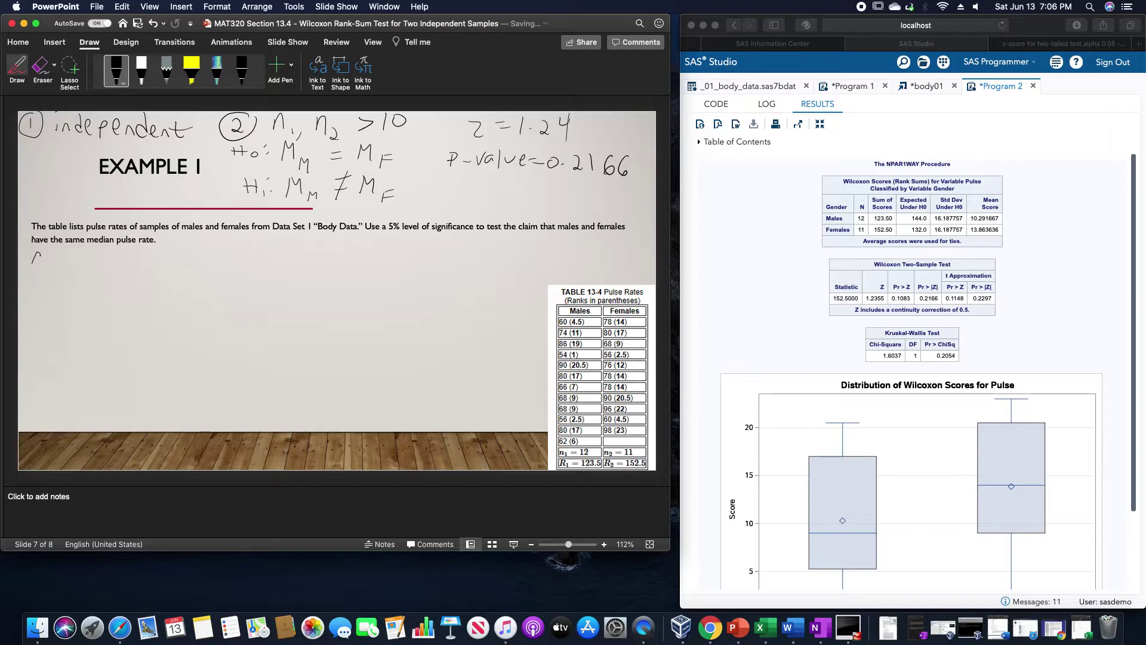
left_click(16, 73)
left_click_drag(36, 260, 42, 270)
- Delete the stray ink mark and type a conclusion: insufficient evidence at 5% to reject equal median pulse rates
key("Delete")
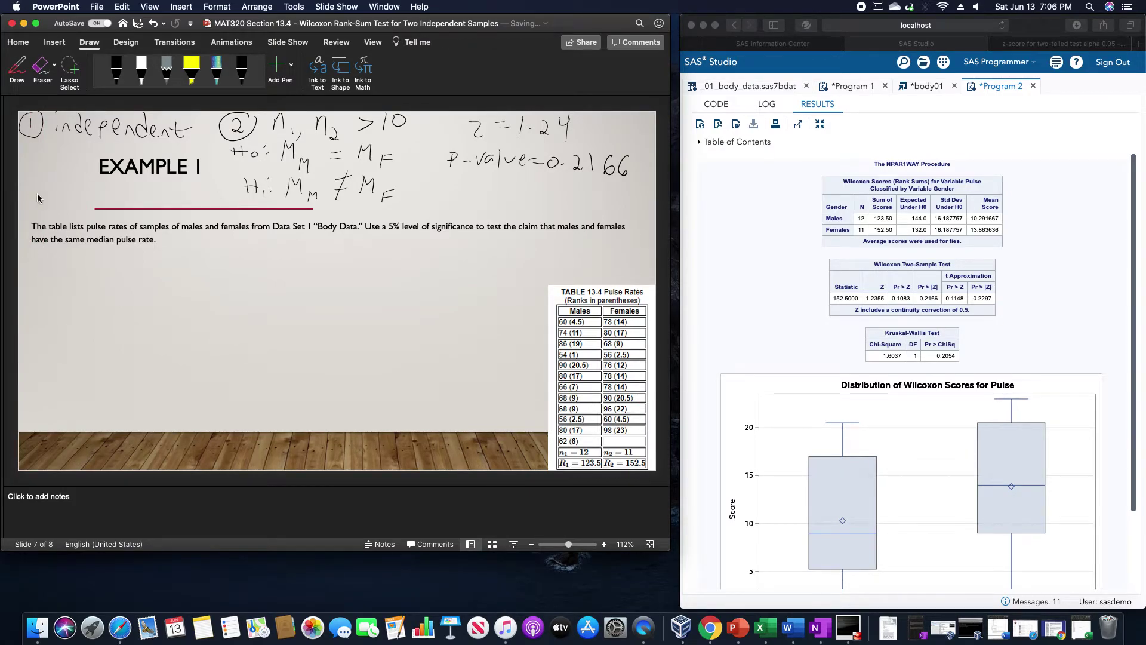
left_click(184, 238)
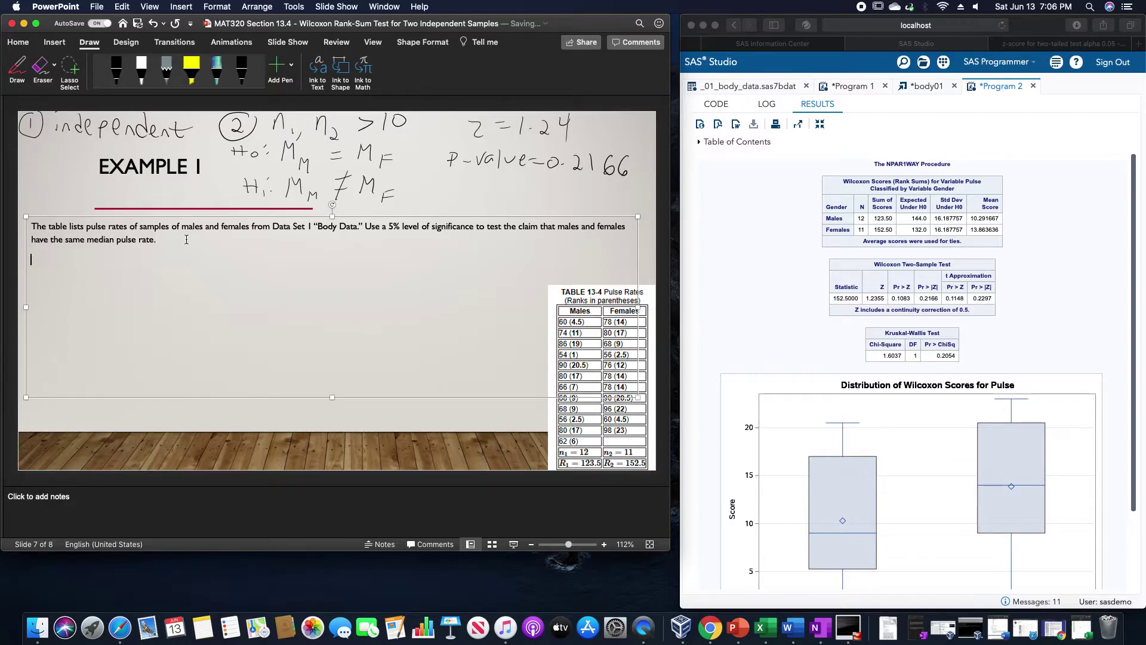
key("Return")
type("At the 5% level of significance, we")
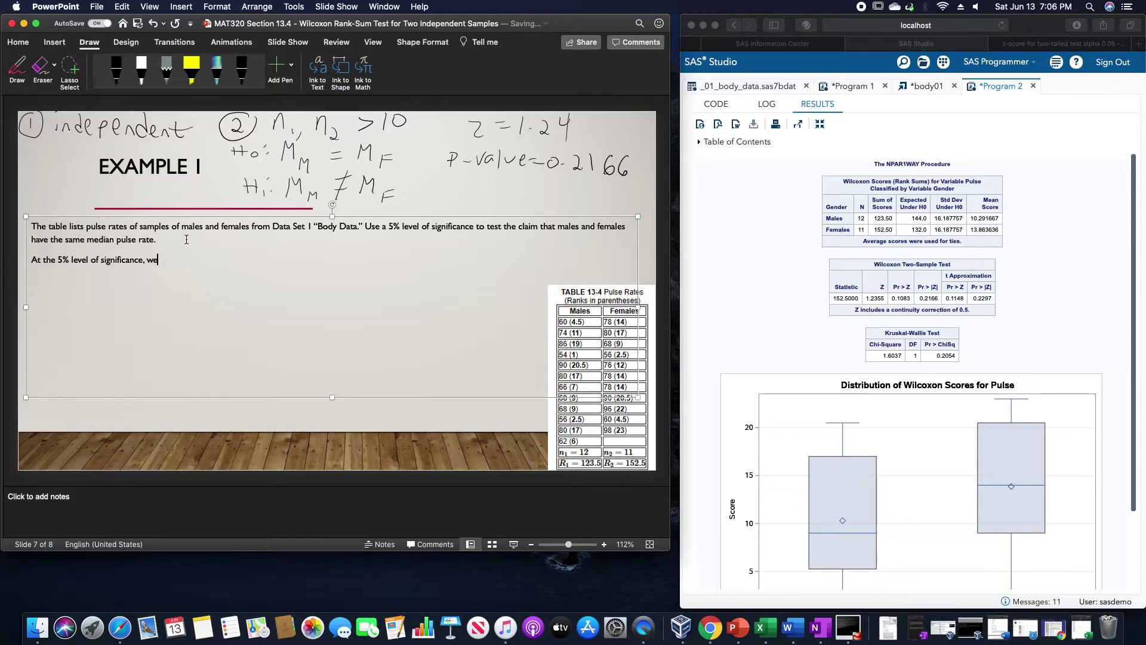
type(" don")
type("not have suf")
type("ficient ")
type("ev")
type("idence ")
type("to waran")
key("BackSpace")
type("rant rejection")
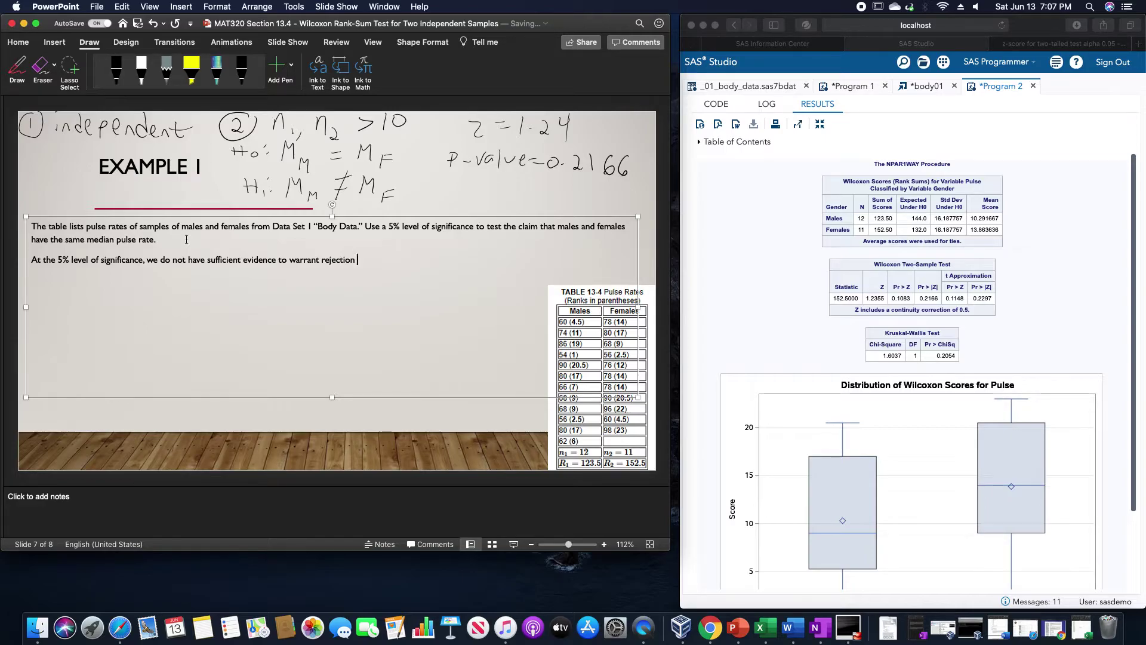
type(" of the claim that the median")
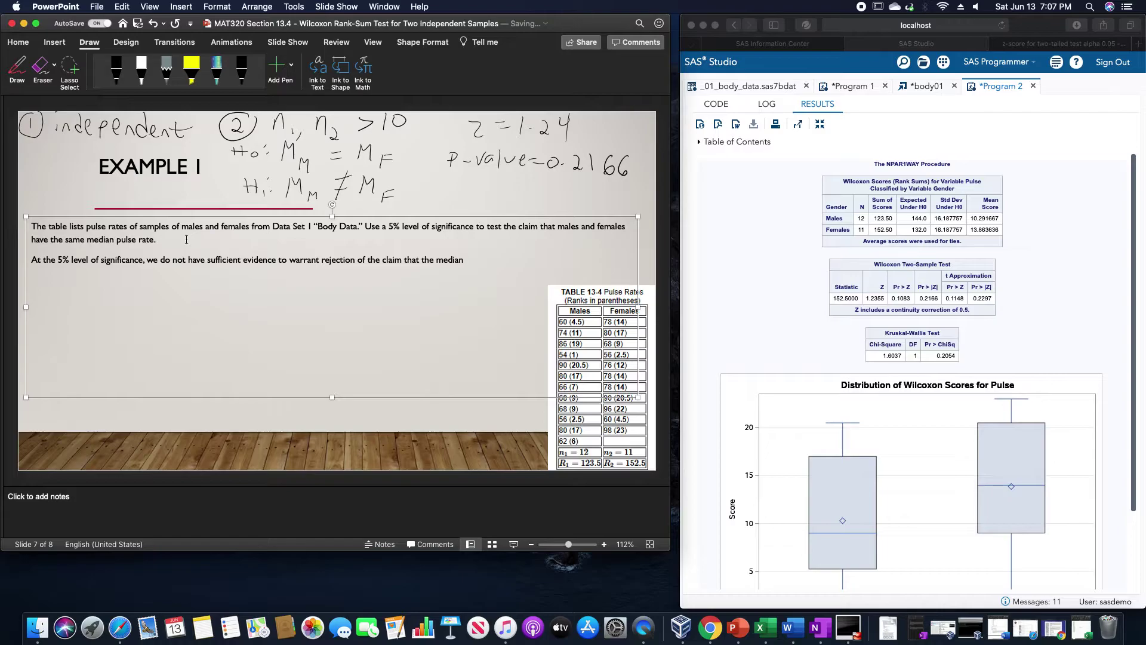
key("BackSpace")
key("BackSpace")
key("BackSpace")
key("BackSpace")
key("BackSpace")
key("BackSpace")
type("ales and females have the same median pulse rate")
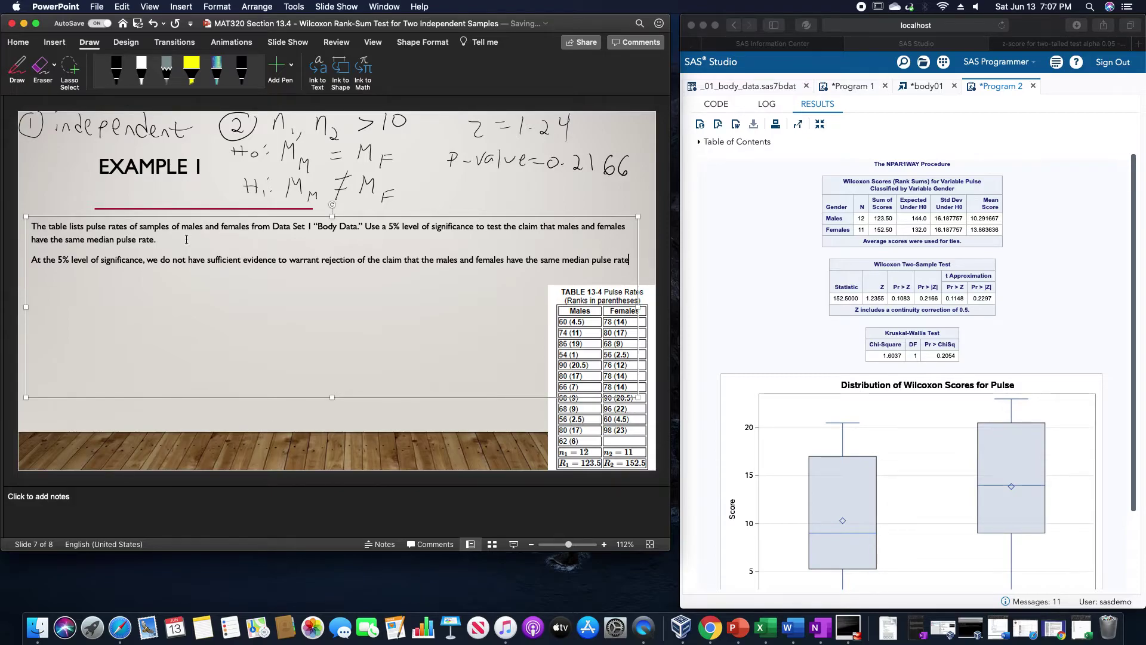
type(".")
left_click(394, 428)
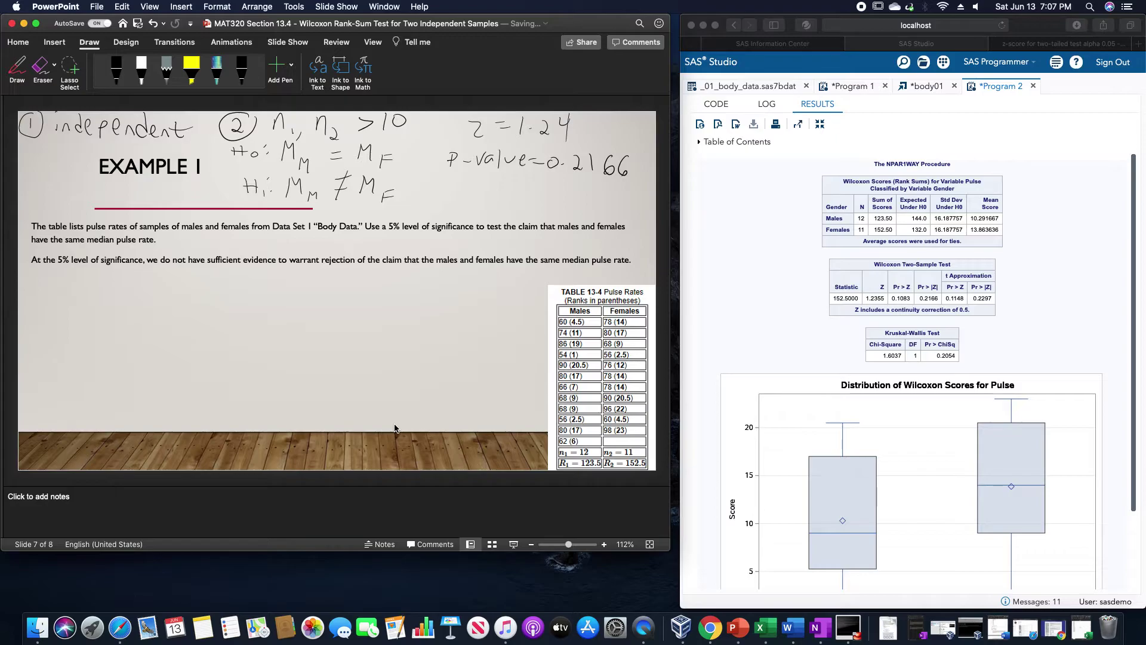
- Advance to slide 8, the Example 2 slide
key("Page_Down")
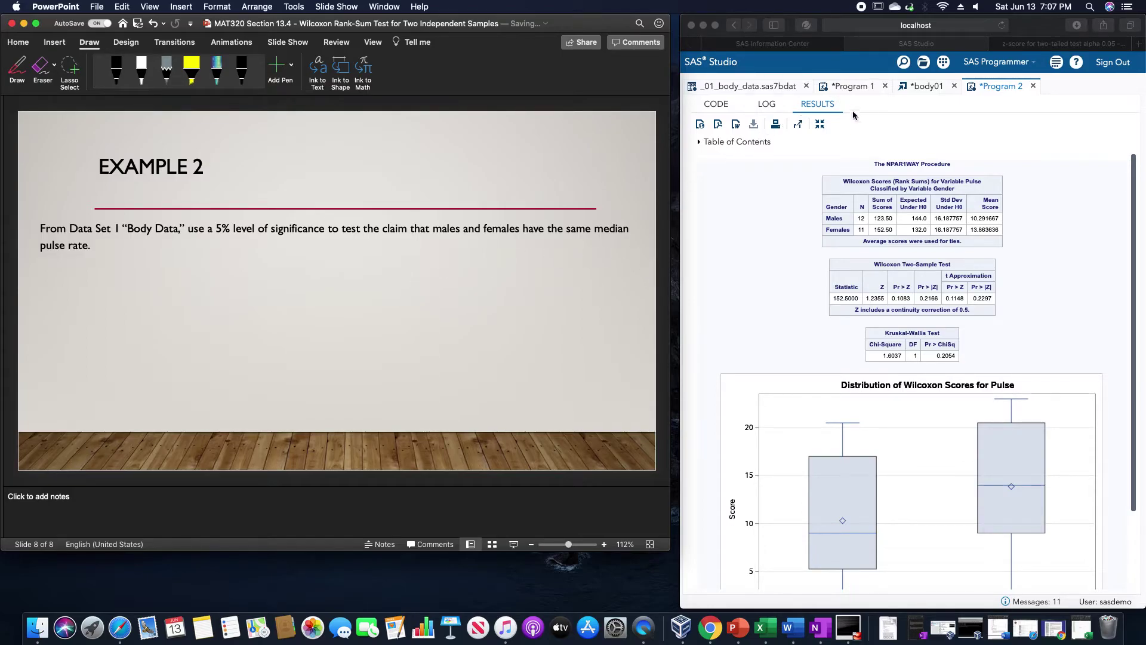
- Check the body data columns, then rerun the Wilcoxon pulse-by-gender program (Z = 3.2236, p = 0.0013)
left_click(857, 87)
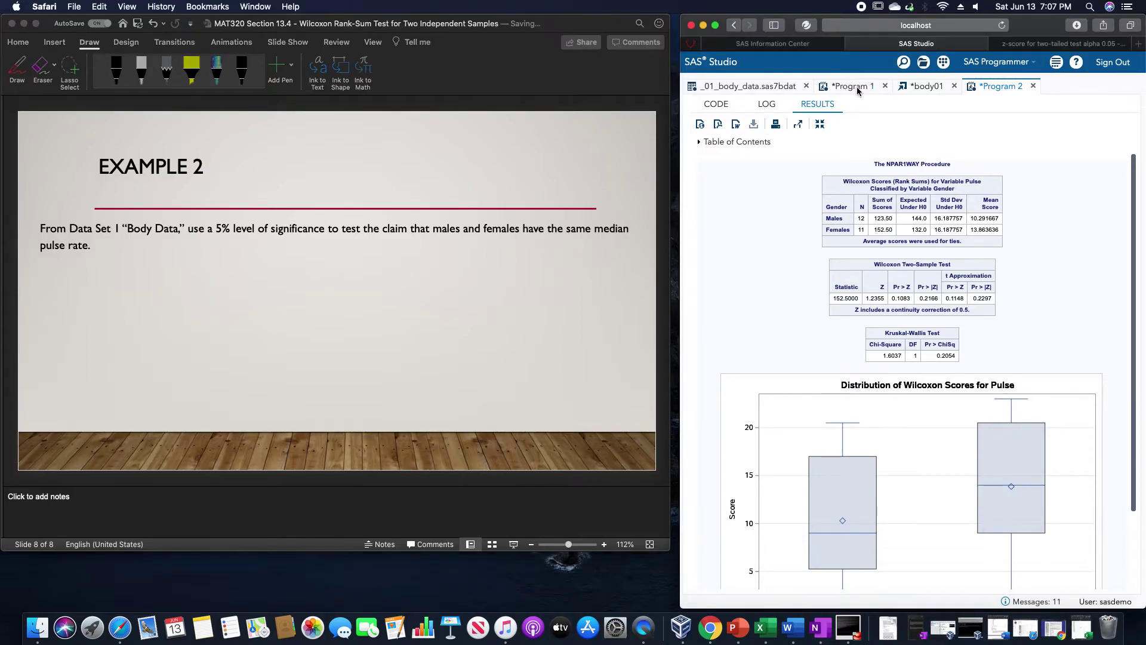
left_click(742, 90)
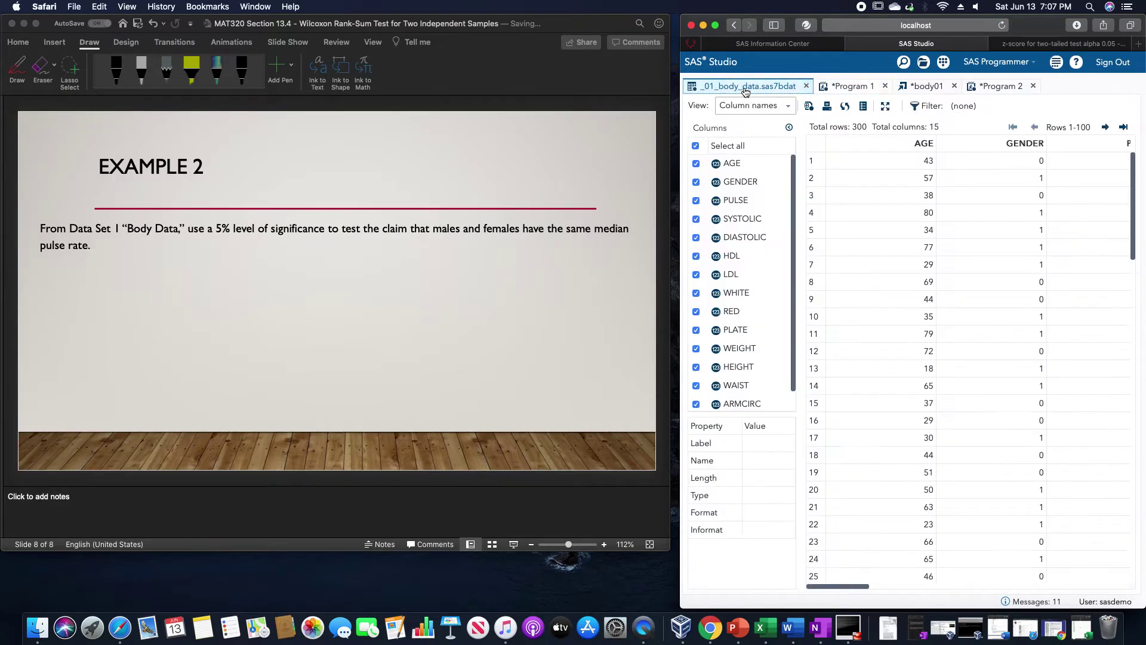
left_click(843, 88)
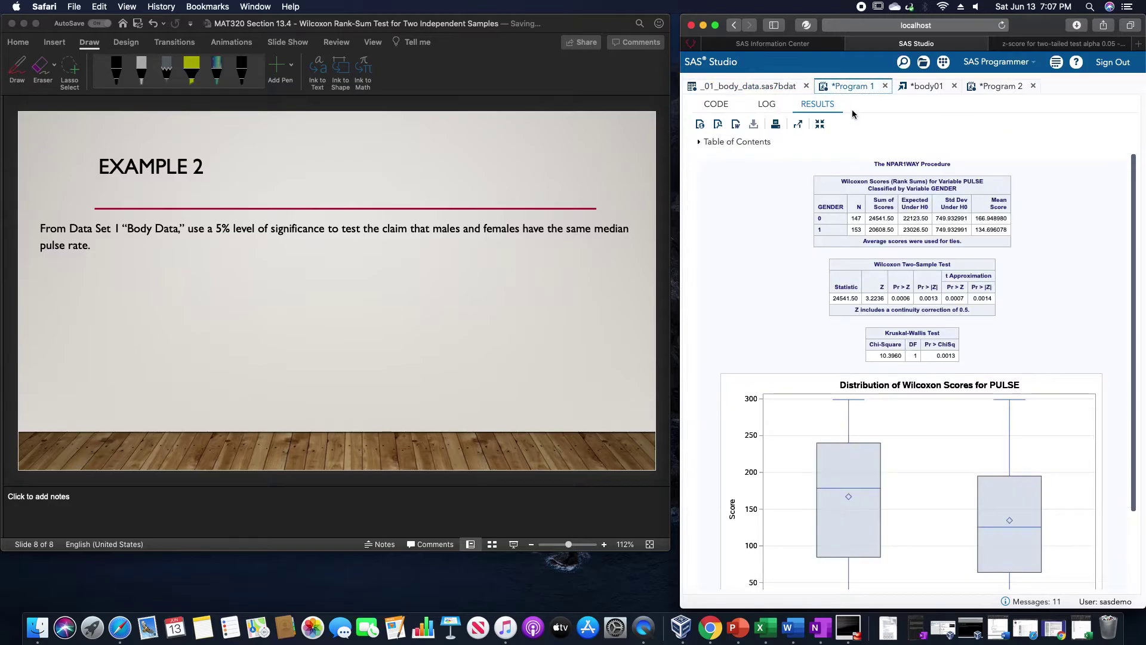
left_click(732, 104)
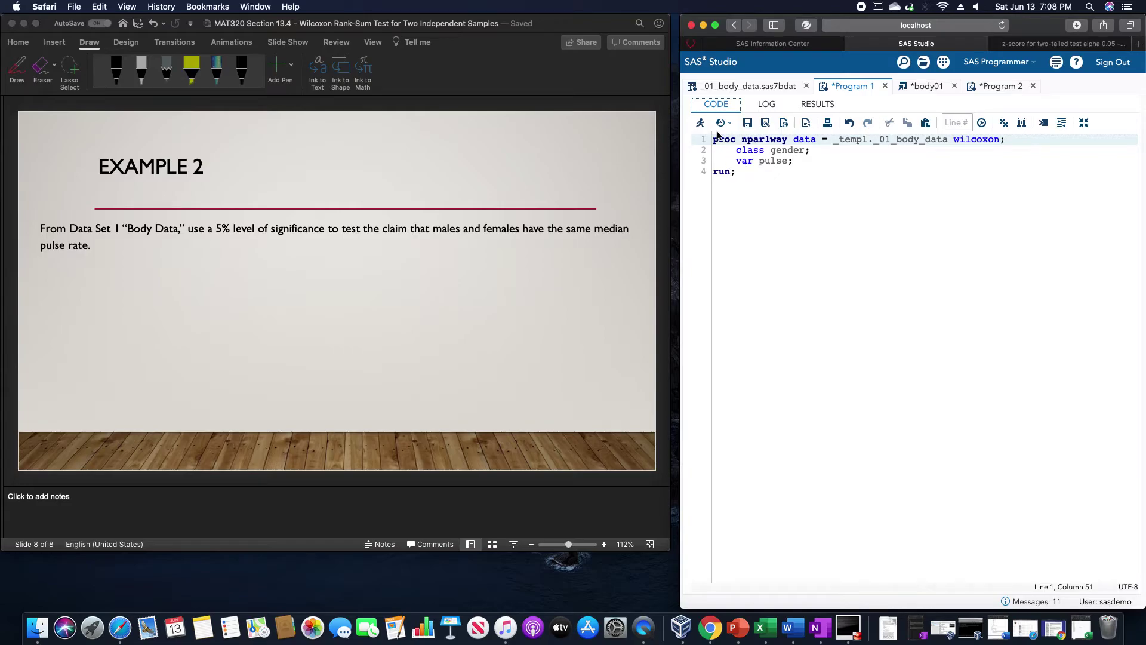
left_click(698, 124)
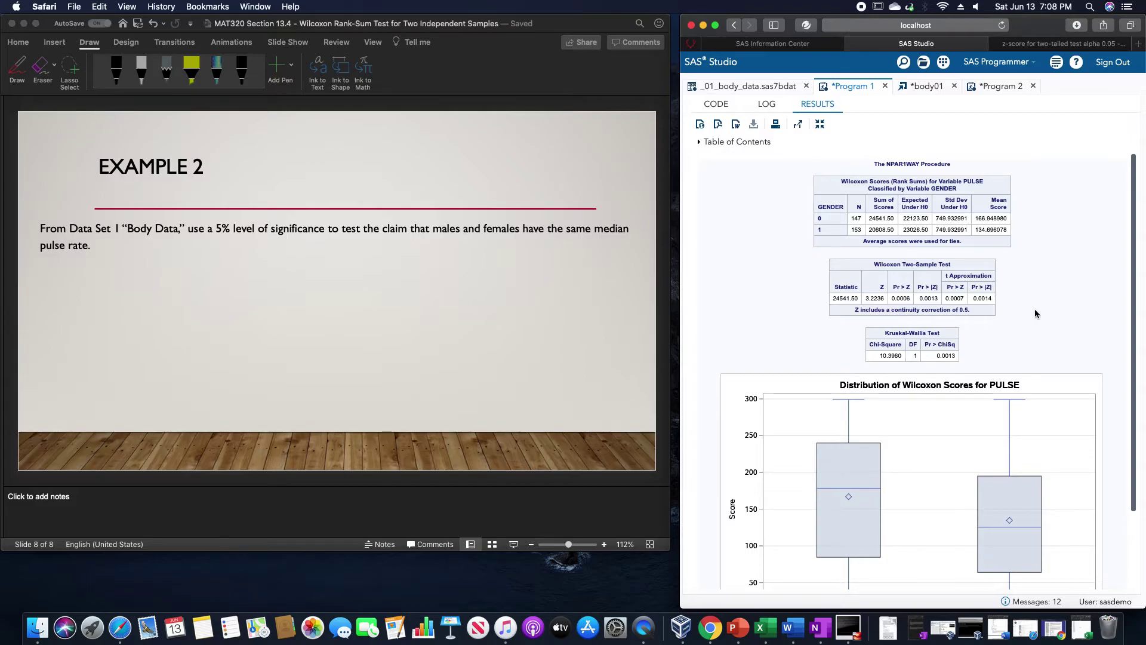
- Handwrite condition ① 'simple random / independent' in black ink at the top of the slide
left_click(3, 51)
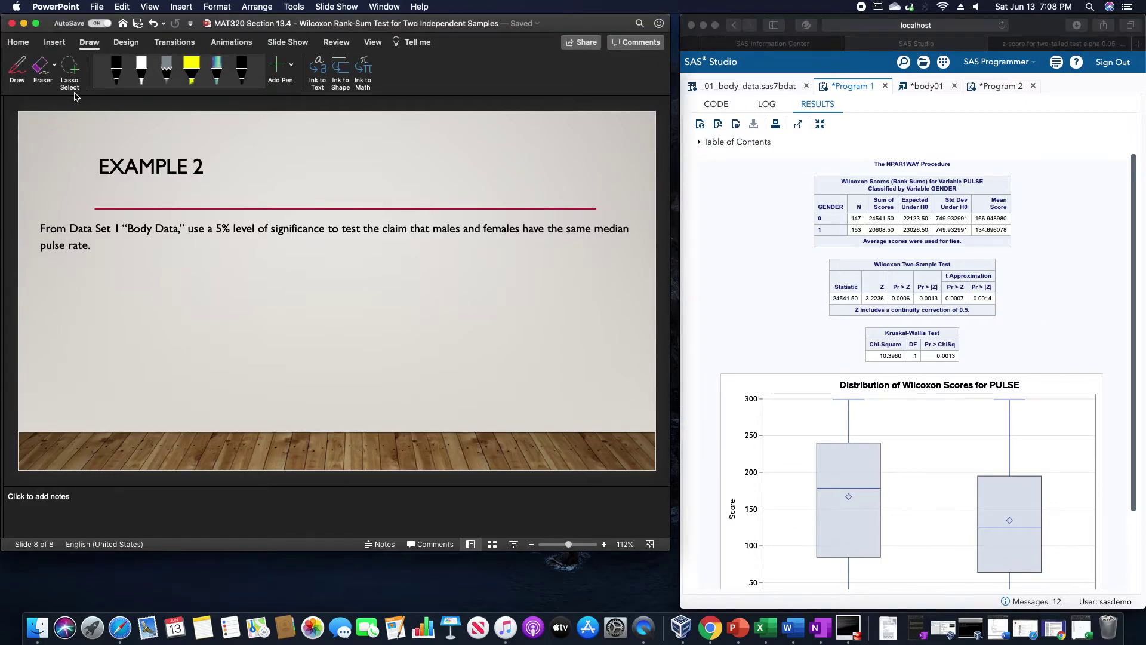
left_click(18, 67)
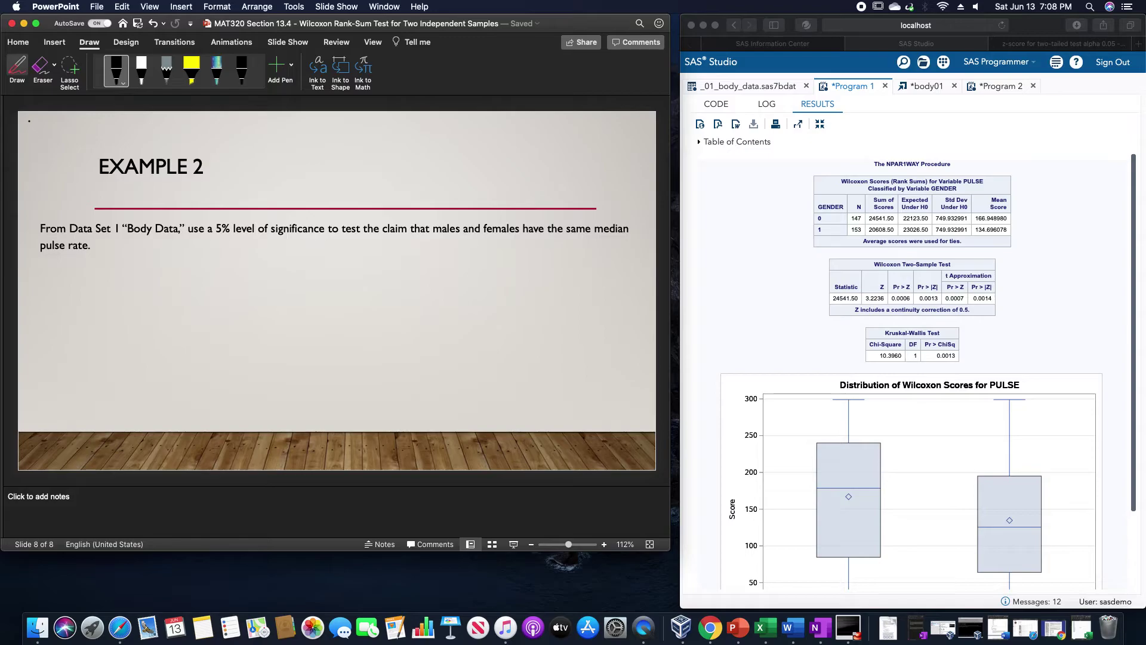
left_click_drag(30, 121, 30, 131)
mouse_move(31, 113)
left_mouse_down()
mouse_move(22, 128)
mouse_move(33, 113)
mouse_move(70, 128)
left_mouse_up()
mouse_move(78, 128)
left_mouse_down()
mouse_move(99, 138)
mouse_move(159, 121)
mouse_move(188, 132)
left_mouse_up()
mouse_move(196, 125)
left_mouse_down()
mouse_move(248, 131)
mouse_move(247, 113)
mouse_move(280, 137)
left_mouse_up()
left_click_drag(284, 131, 329, 132)
left_click_drag(343, 116, 338, 141)
left_click_drag(345, 134, 378, 143)
left_click_drag(366, 126, 392, 123)
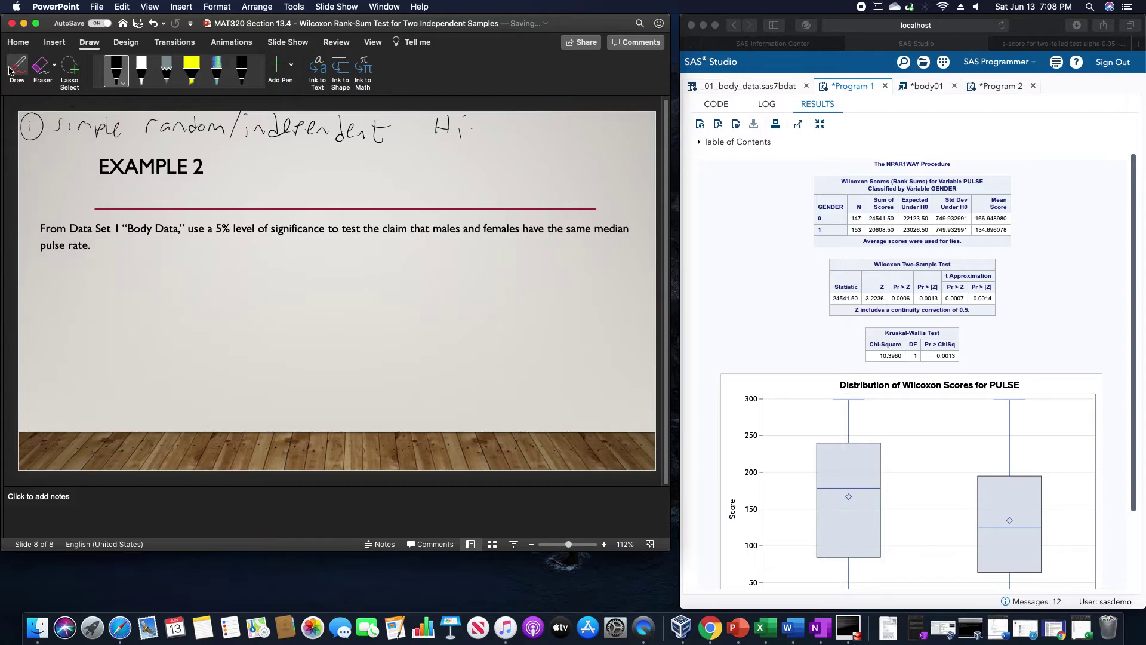
- Erase the stray strokes and handwrite condition ② n1, n2 > 5
left_click(40, 66)
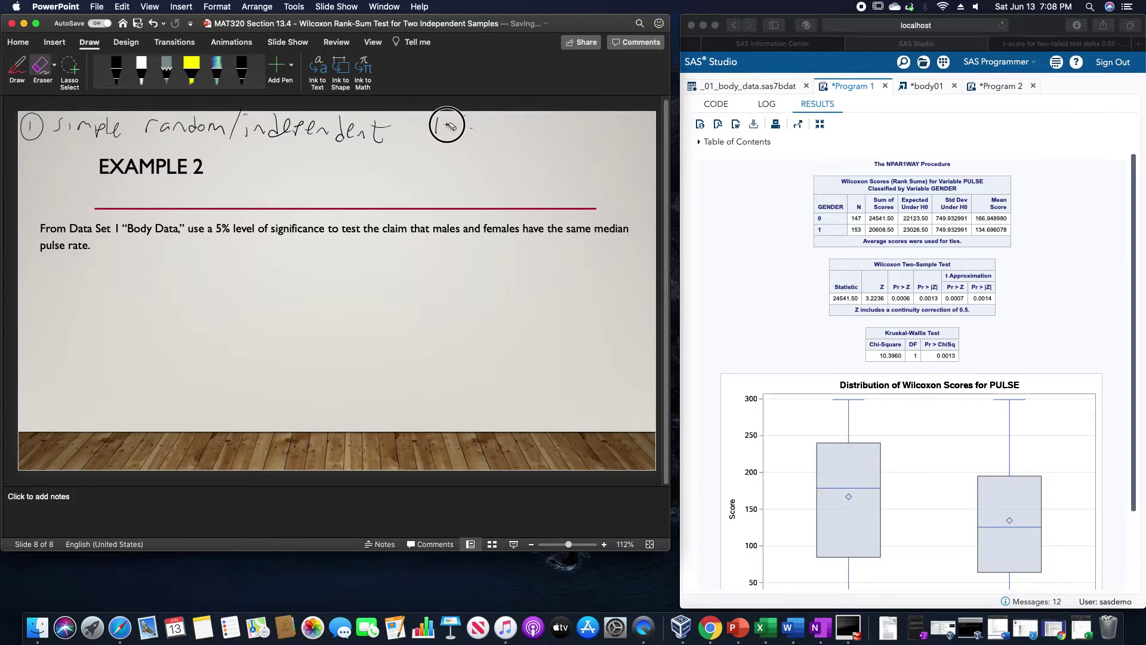
left_click_drag(445, 124, 476, 128)
left_click(17, 66)
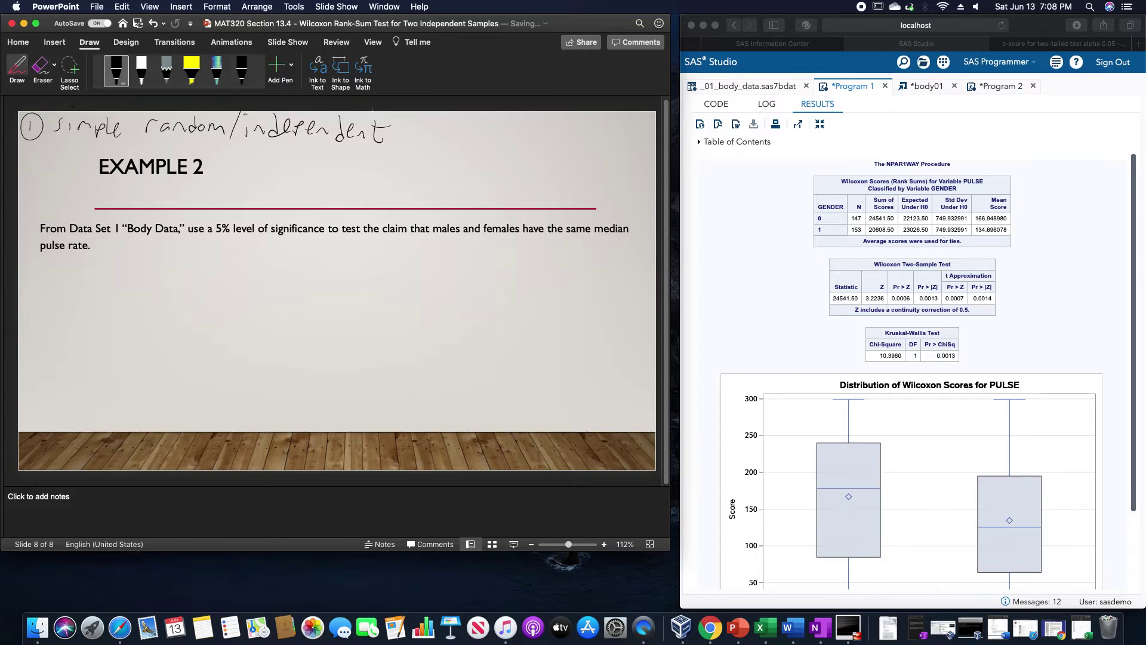
mouse_move(427, 120)
left_mouse_down()
mouse_move(432, 133)
mouse_move(416, 118)
mouse_move(441, 122)
left_mouse_up()
mouse_move(460, 135)
left_mouse_down()
mouse_move(505, 124)
mouse_move(519, 140)
mouse_move(538, 121)
mouse_move(532, 134)
mouse_move(570, 119)
mouse_move(556, 137)
left_mouse_up()
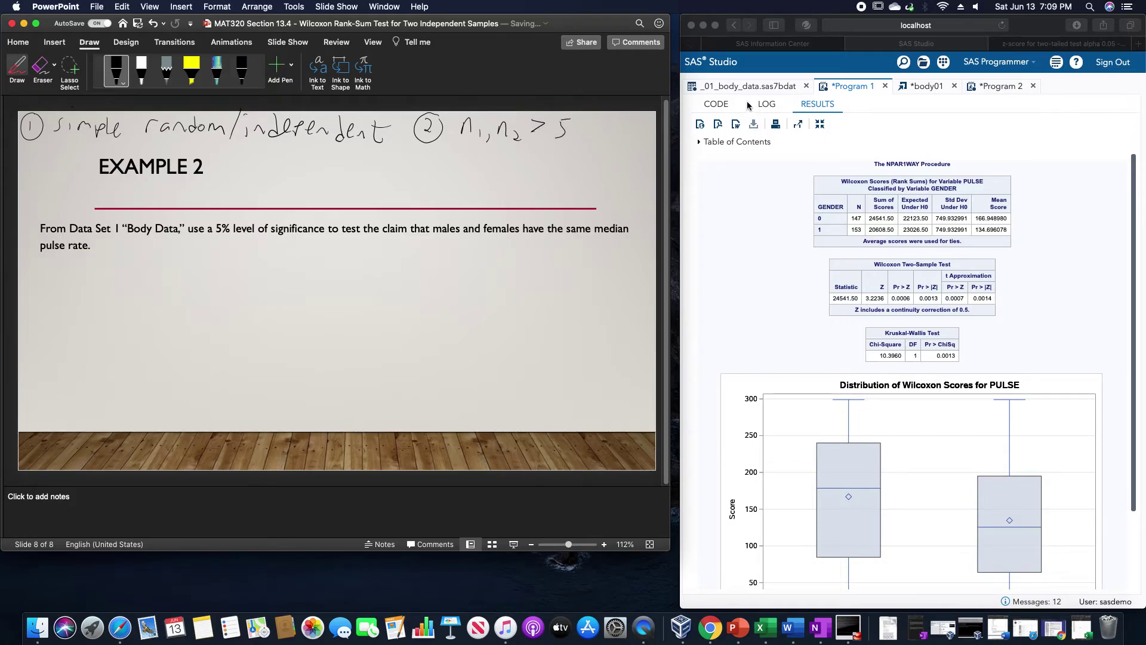
left_click(769, 91)
left_click(766, 89)
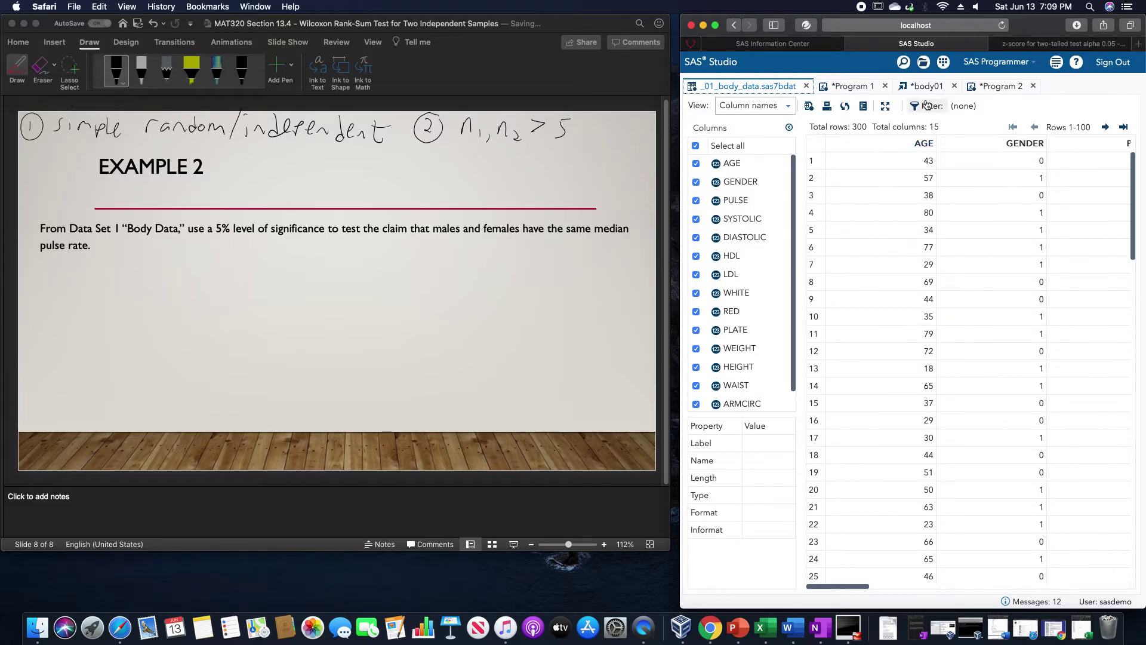
left_click(854, 89)
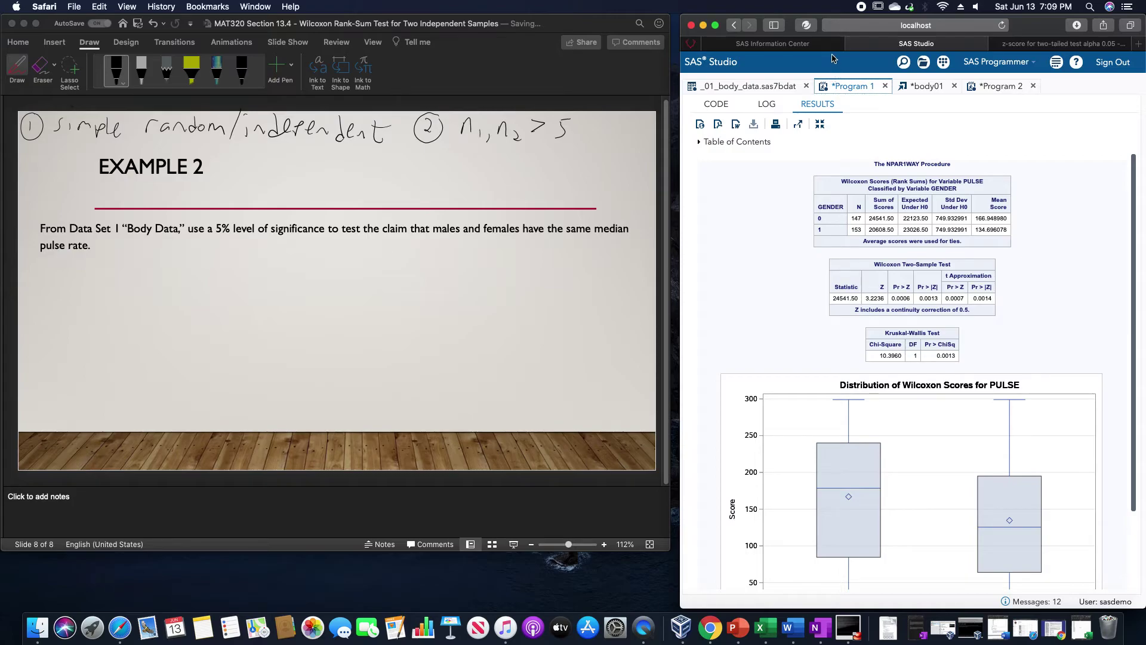
- Handwrite the hypotheses H0: MM = MF and H1: MM ≠ MF below the conditions
left_click(230, 154)
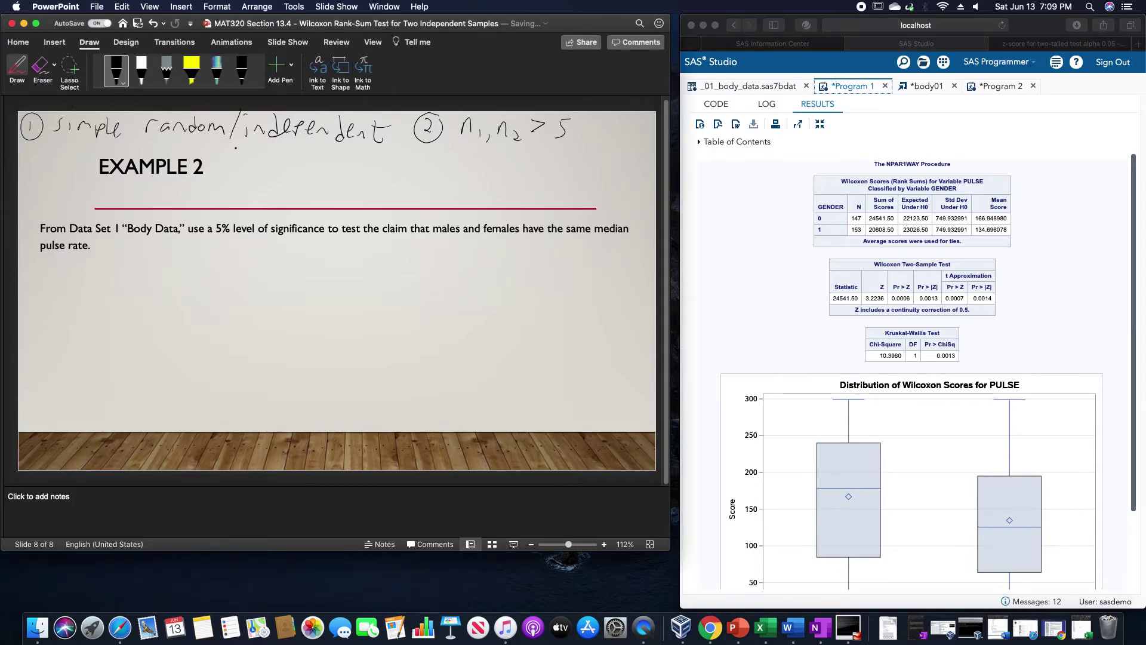
mouse_move(235, 149)
left_mouse_down()
mouse_move(235, 158)
mouse_move(254, 154)
left_mouse_up()
left_click(268, 149)
left_click(285, 162)
mouse_move(287, 147)
left_mouse_down()
mouse_move(302, 170)
mouse_move(311, 160)
mouse_move(366, 163)
left_mouse_up()
left_click_drag(240, 184, 244, 196)
mouse_move(251, 185)
left_mouse_down()
mouse_move(254, 196)
mouse_move(291, 196)
left_mouse_up()
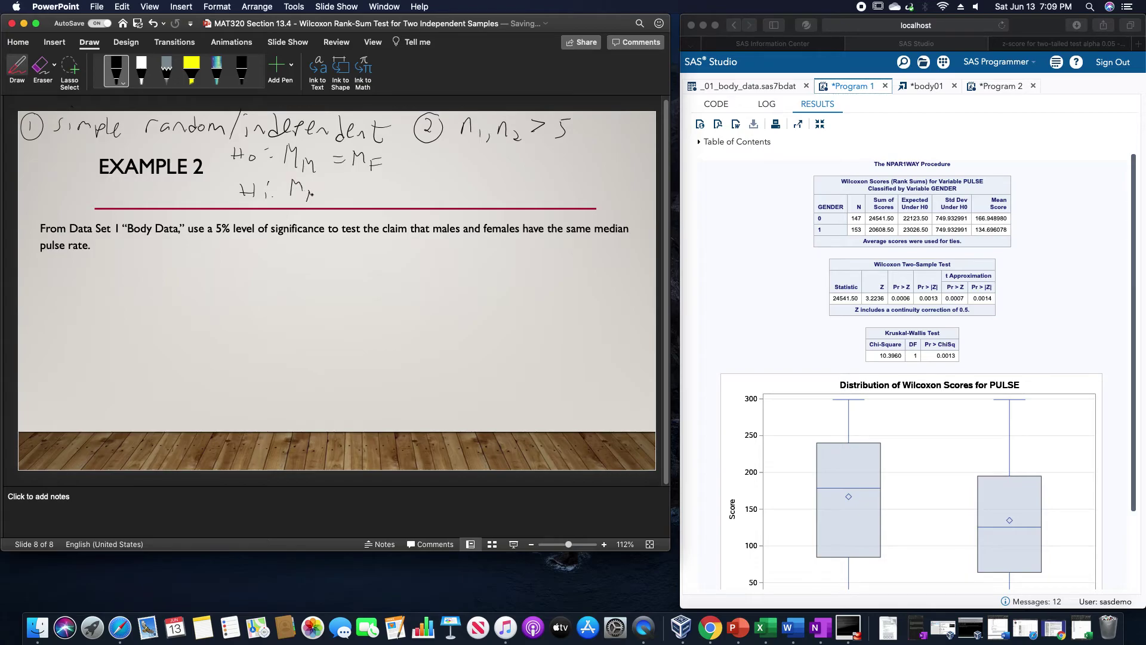
mouse_move(346, 176)
left_mouse_down()
mouse_move(358, 199)
mouse_move(386, 196)
left_mouse_up()
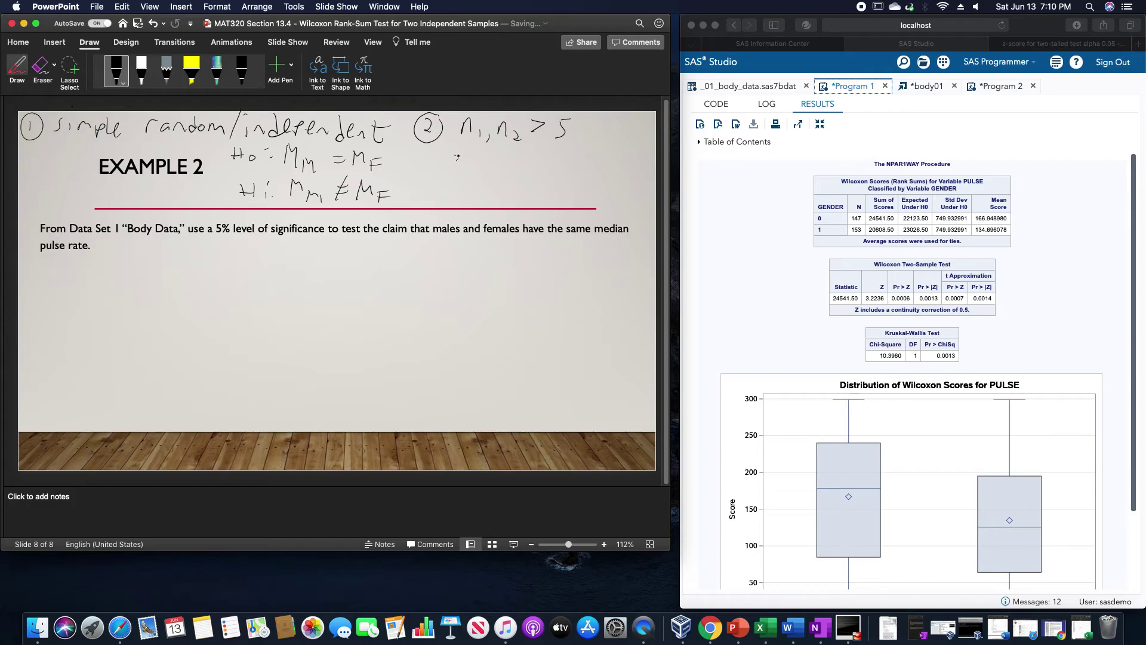
- Ink z = 3.22 beside the hypotheses with a 'P-value =' label beneath it
left_click_drag(457, 156, 492, 160)
left_click_drag(484, 164, 552, 167)
mouse_move(454, 170)
left_mouse_down()
mouse_move(455, 193)
mouse_move(457, 182)
left_mouse_up()
mouse_move(471, 181)
left_mouse_down()
mouse_move(493, 174)
mouse_move(510, 190)
left_mouse_up()
mouse_move(511, 182)
left_mouse_down()
mouse_move(620, 176)
mouse_move(631, 197)
left_mouse_up()
- Complete the handwritten p-value as 0.0013 and leave ink mode for the problem text
left_click(577, 189)
left_click(624, 192)
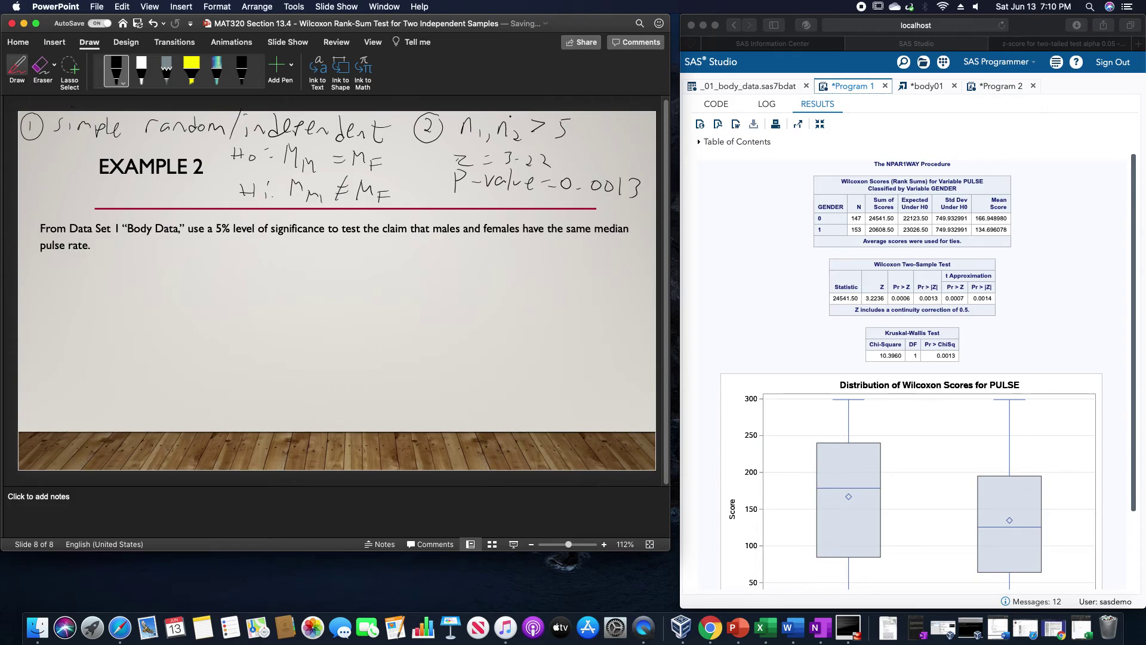
left_click(16, 74)
left_click(102, 253)
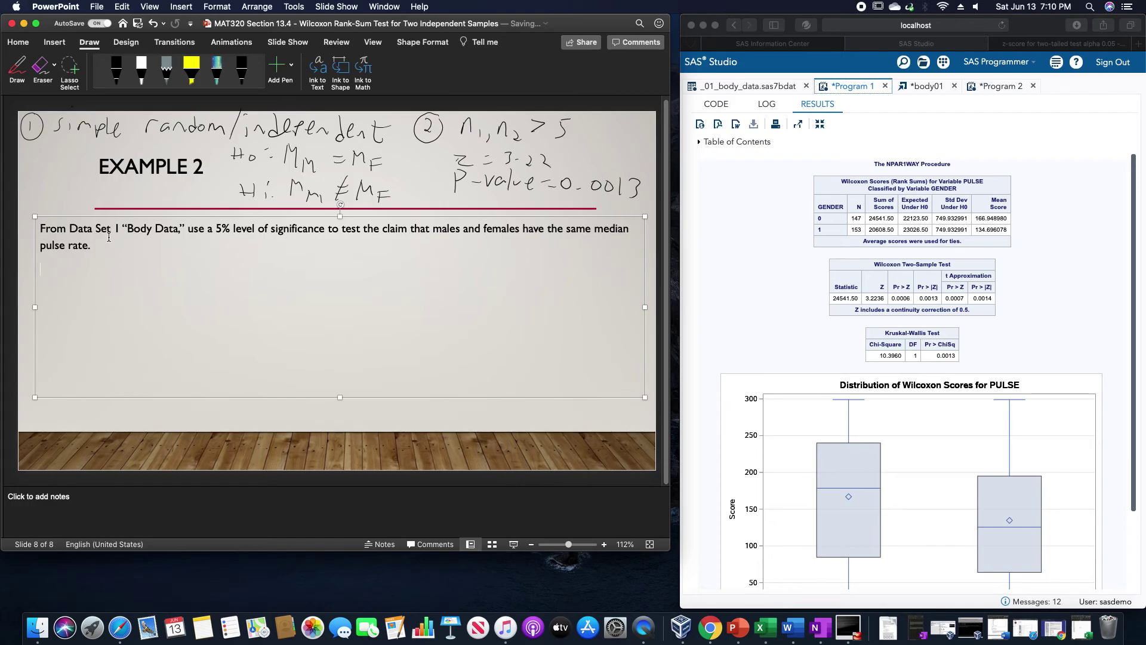
- Type the conclusion: at 5%, sufficient evidence that males and females have different median pulse rates
type("At the 5% level of significane")
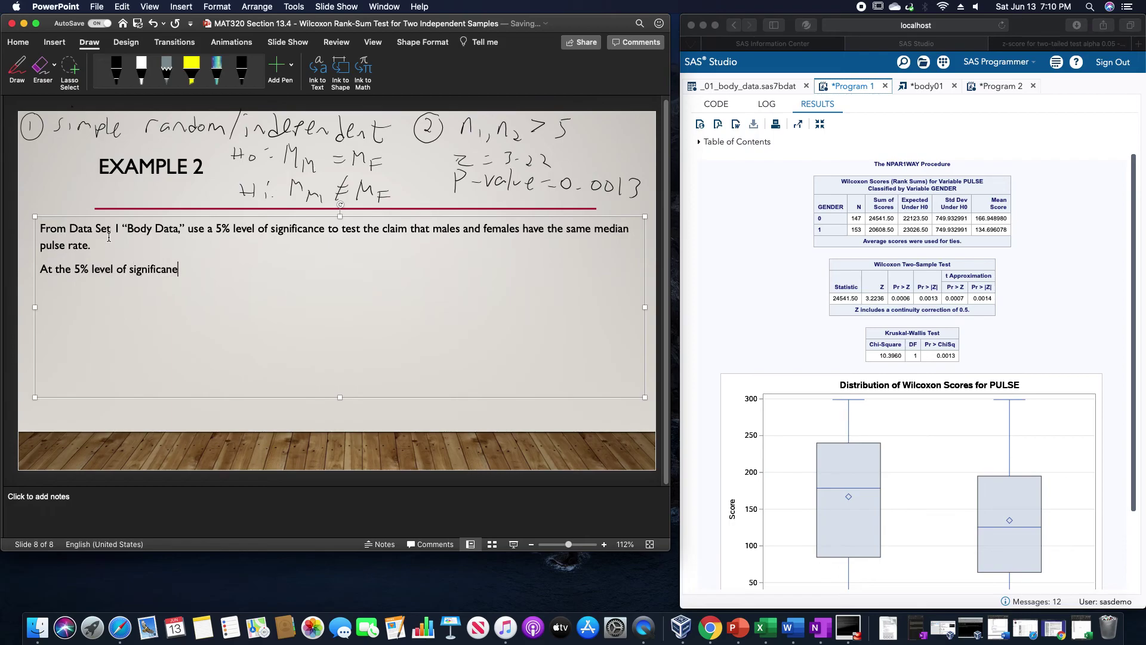
key("BackSpace")
type("ce, we have sufficient evid")
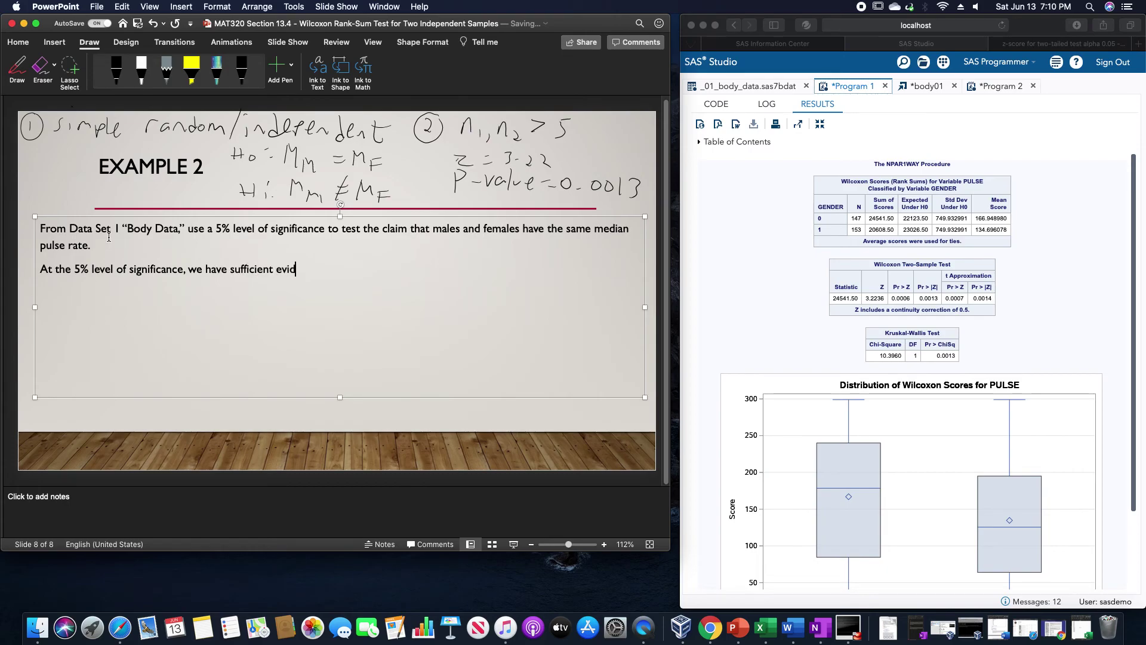
type("ence to supp")
key("BackSpace")
key("BackSpace")
key("BackSpace")
key("BackSpace")
type("support the claim that the males and ")
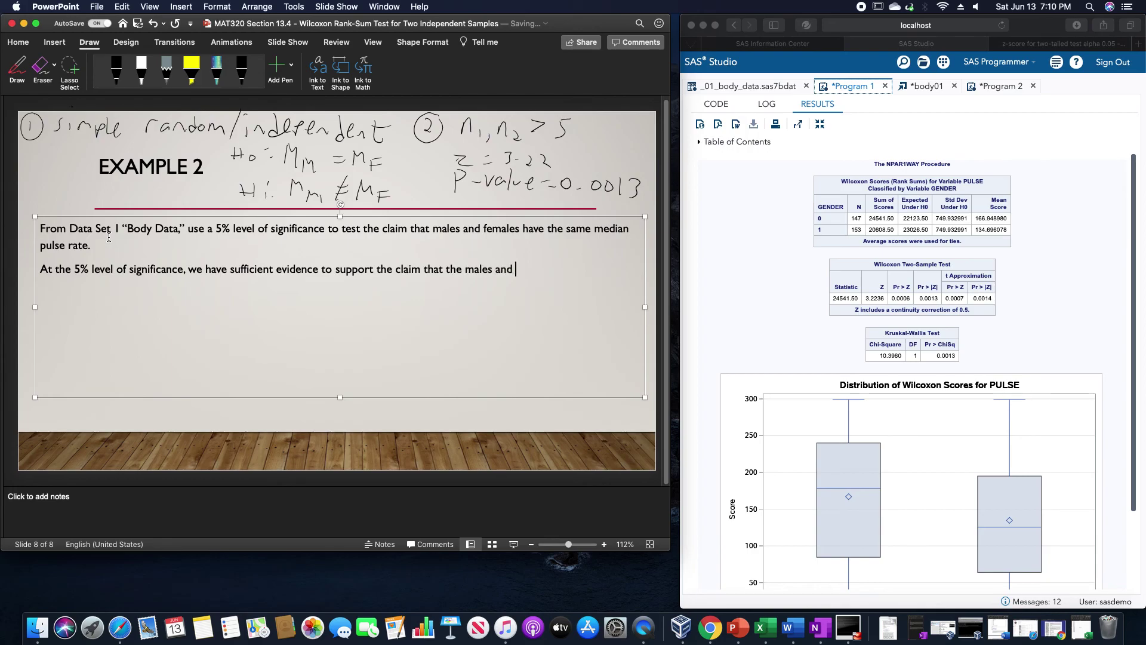
type("females have different ")
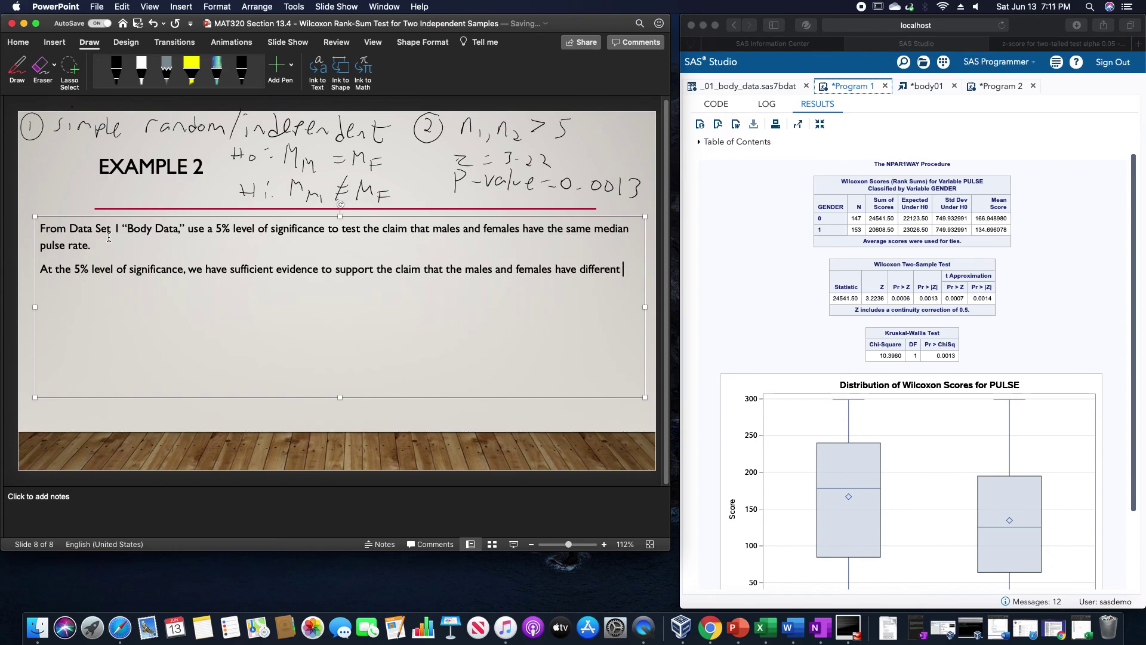
type("median pulse rates.")
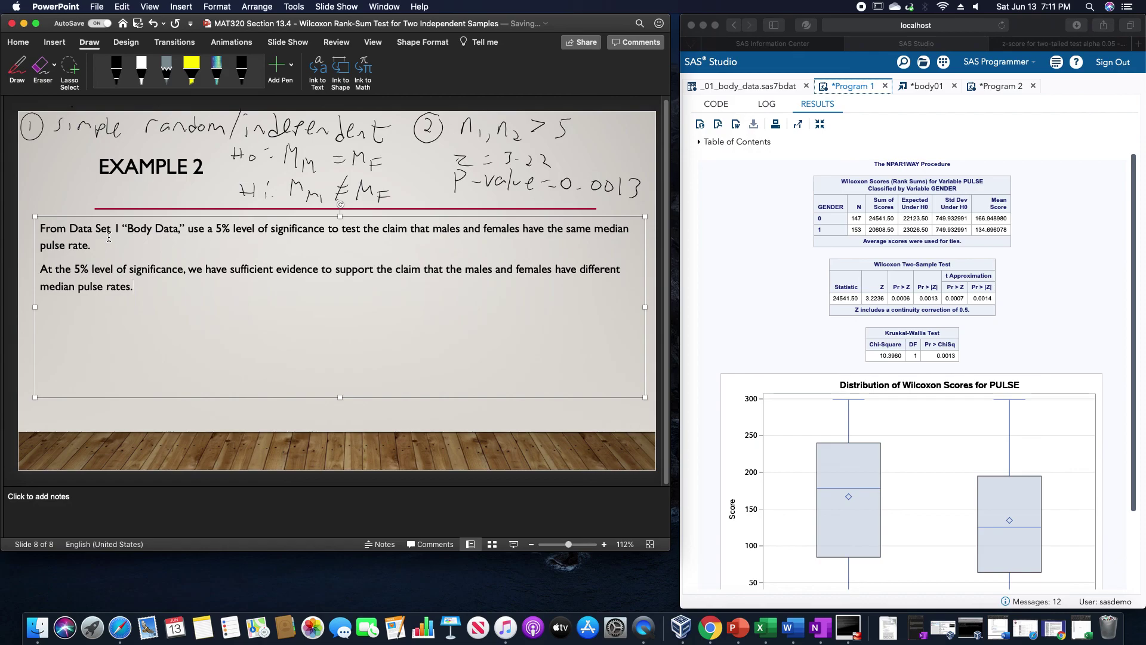